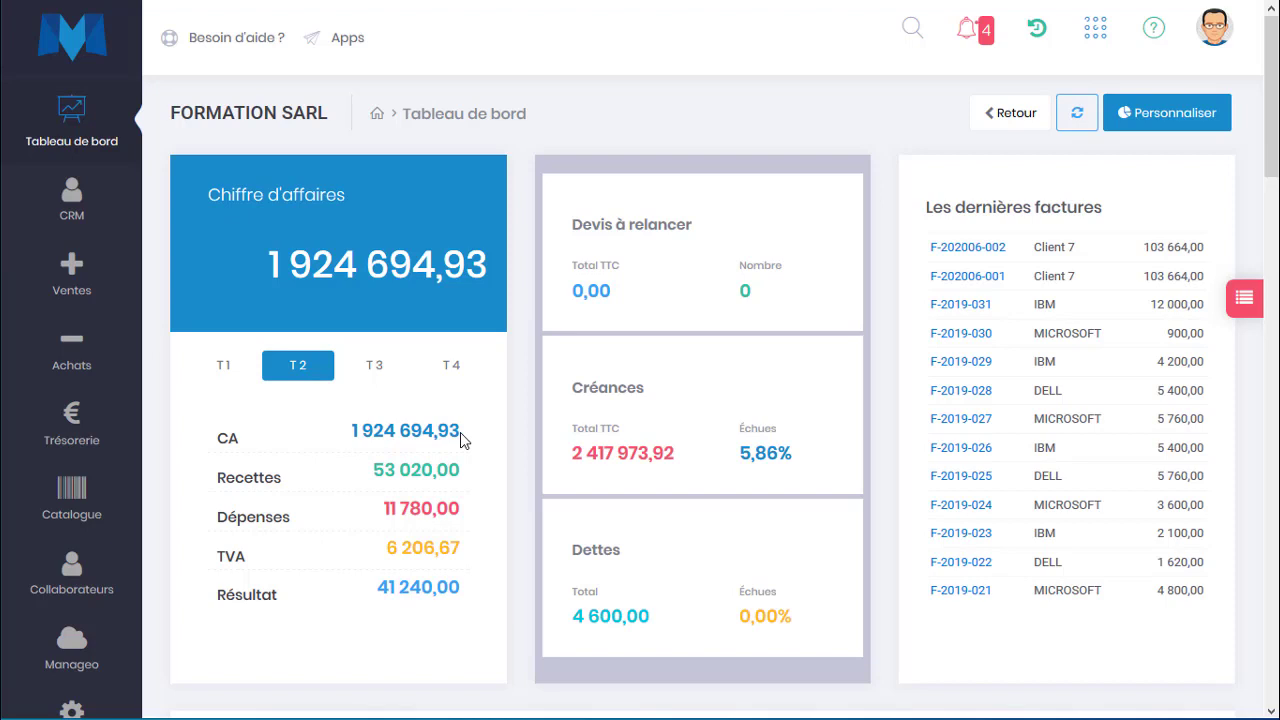
- Open the sales invoice list and view invoice F-202006-002 for Client 7
mouse_move(110, 285)
click(215, 396)
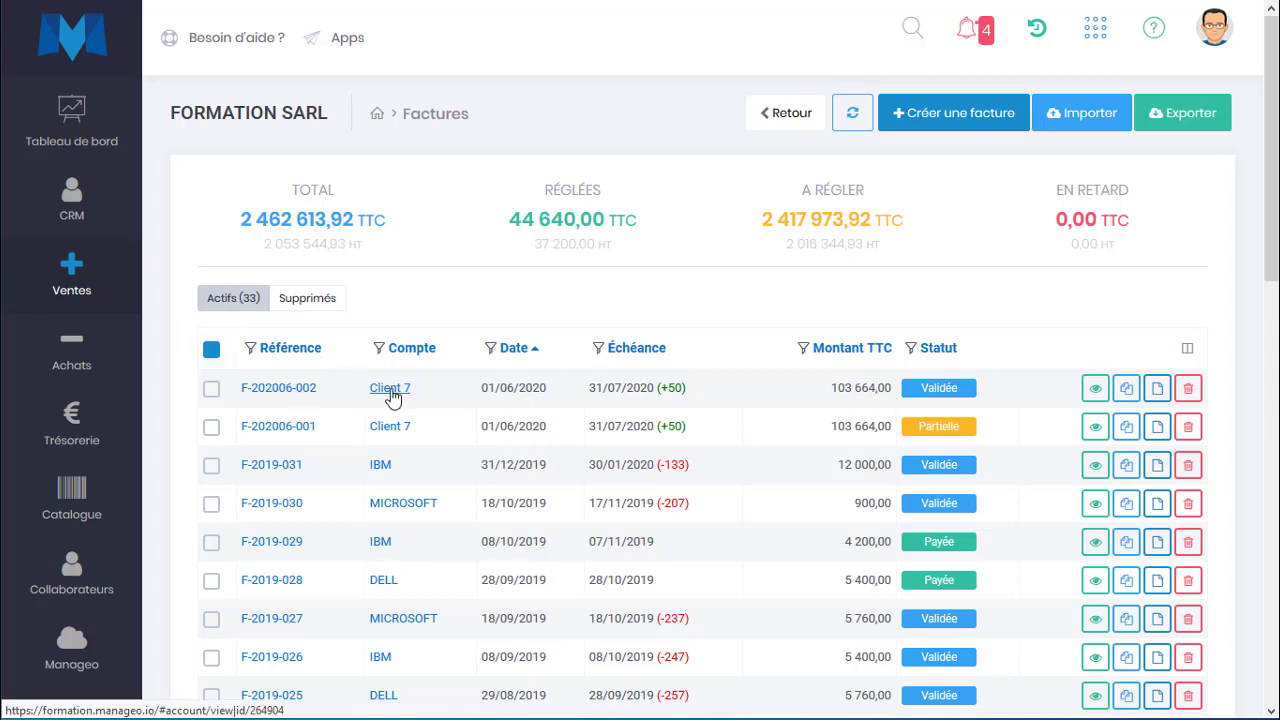
drag(894, 401, 826, 404)
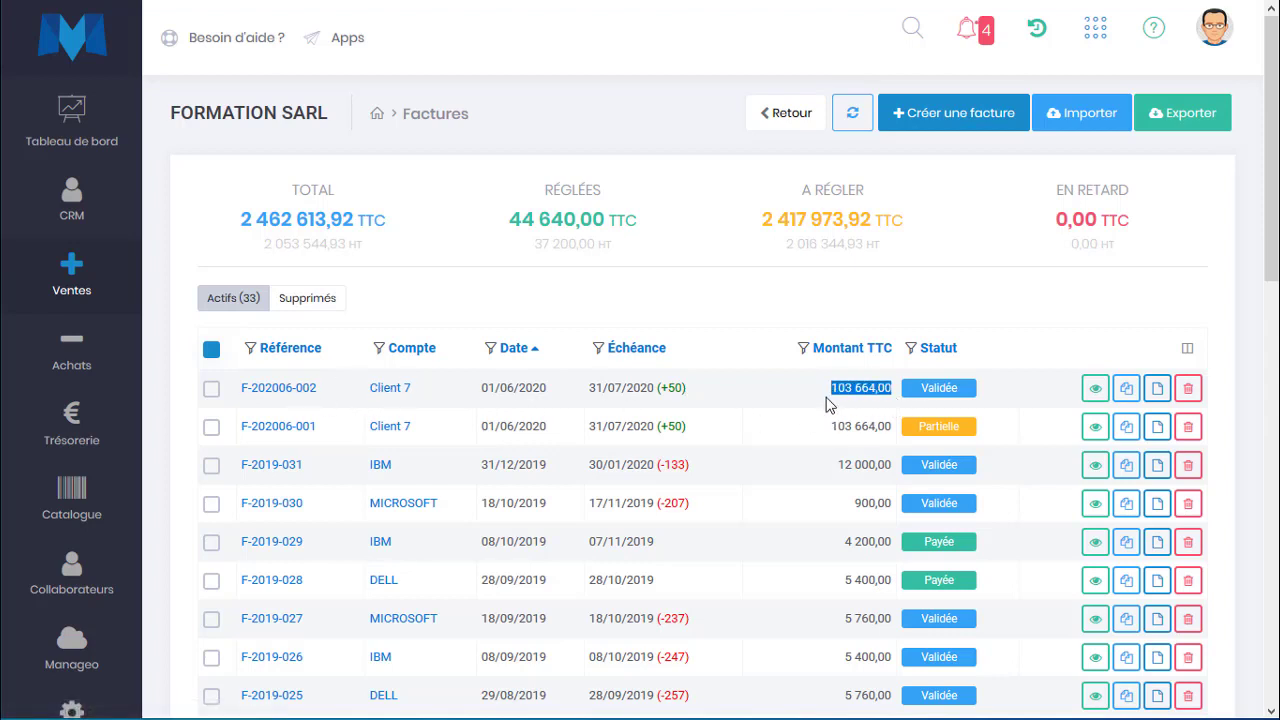
click(272, 390)
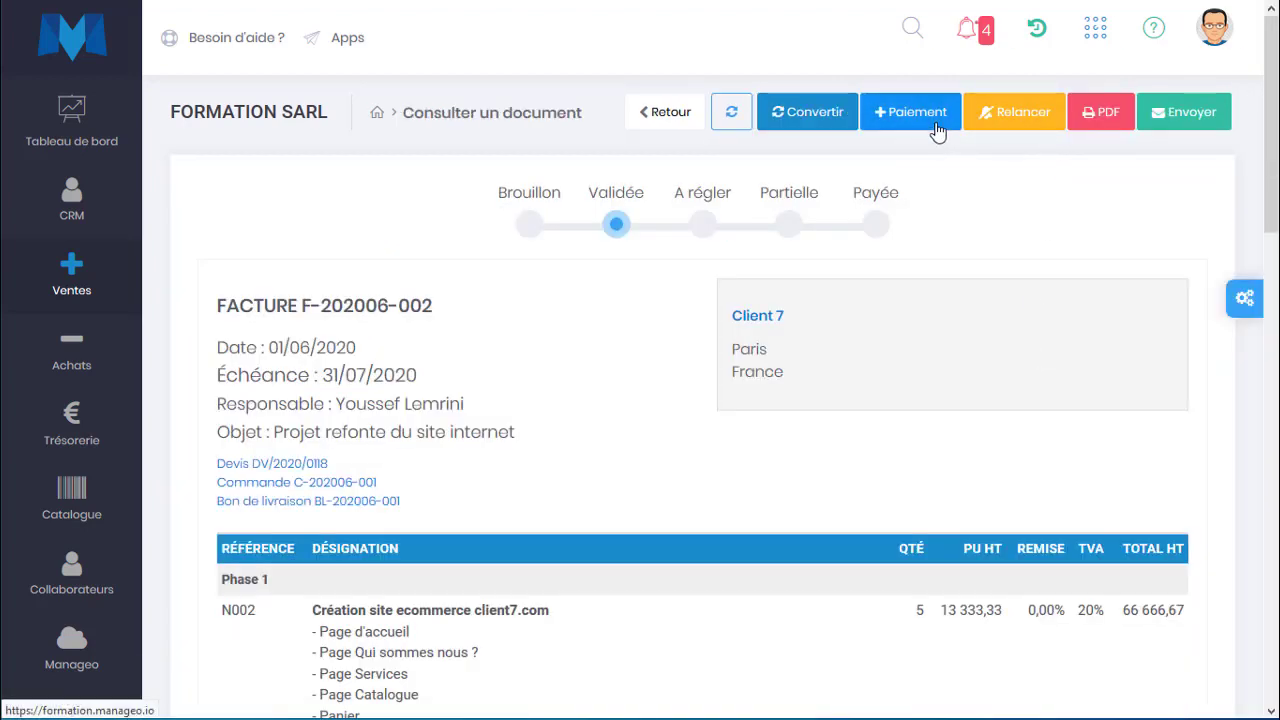
- Return from the document view of invoice F-202006-002 to the sales invoice list
click(937, 132)
click(629, 437)
mouse_move(71, 275)
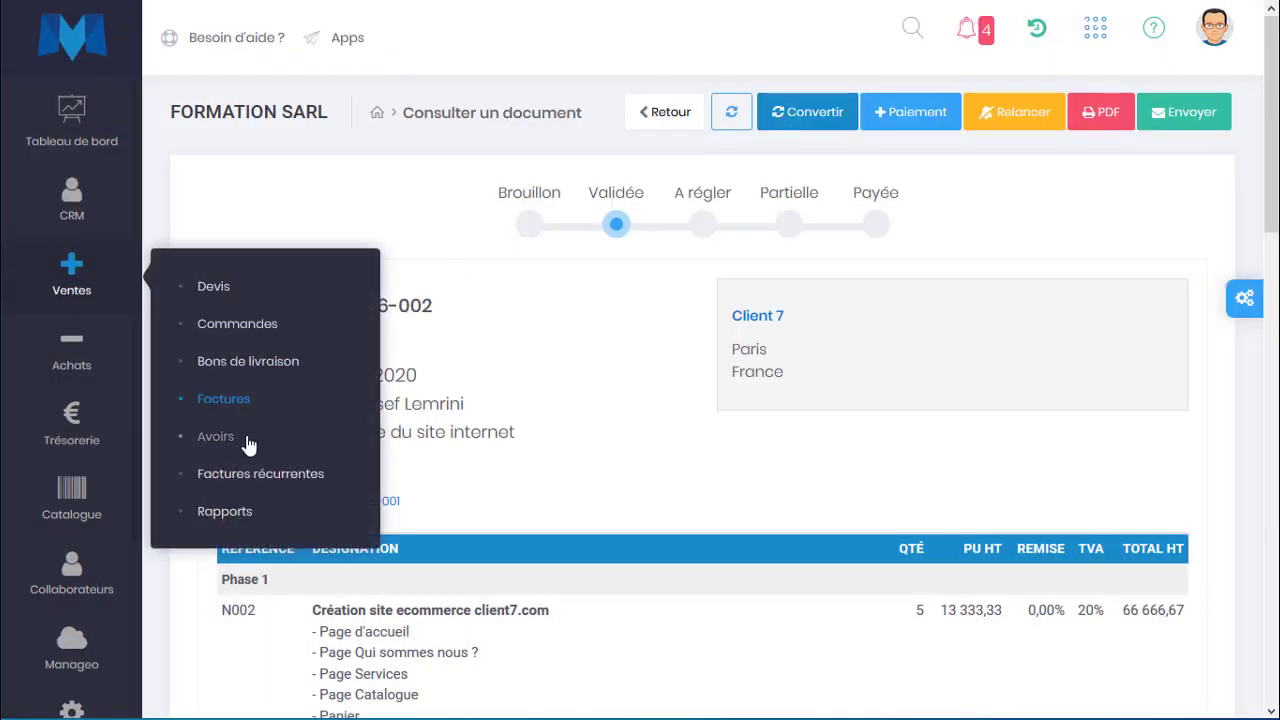
click(223, 398)
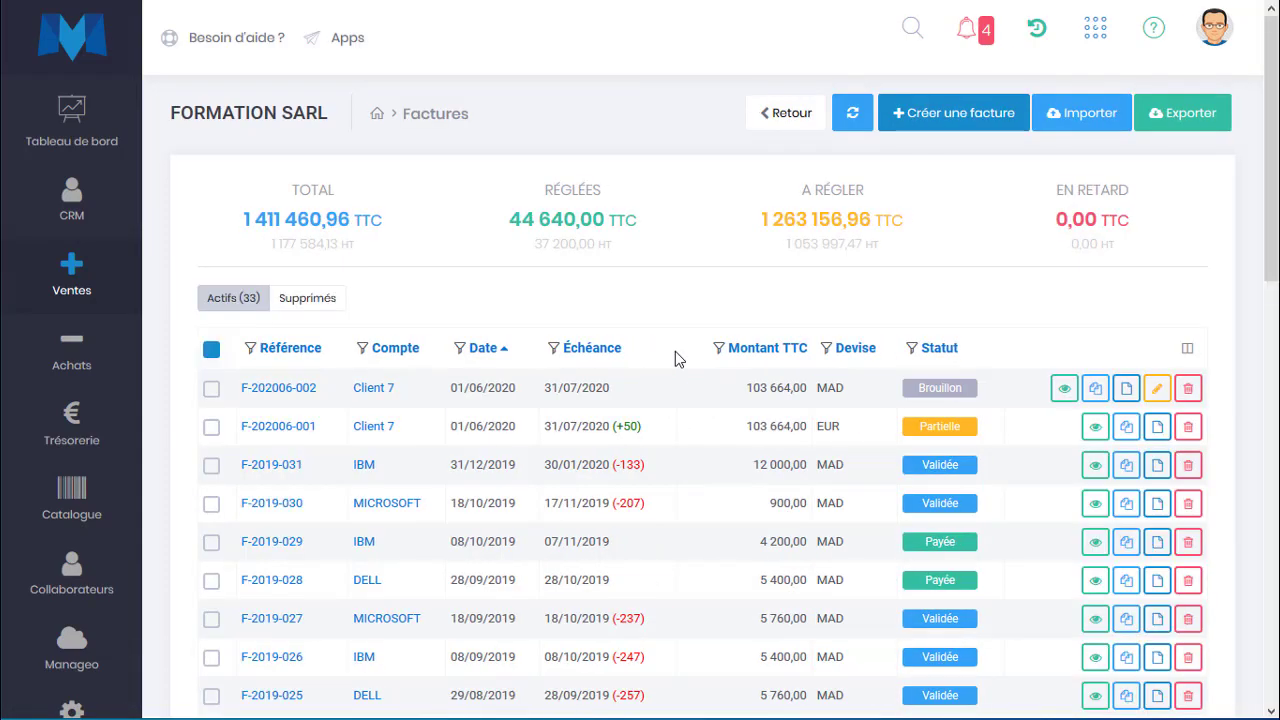
- Sort the invoice list by Compte and filter that column to the IBM account
scroll(426, 557, down, 7)
scroll(426, 560, up, 10)
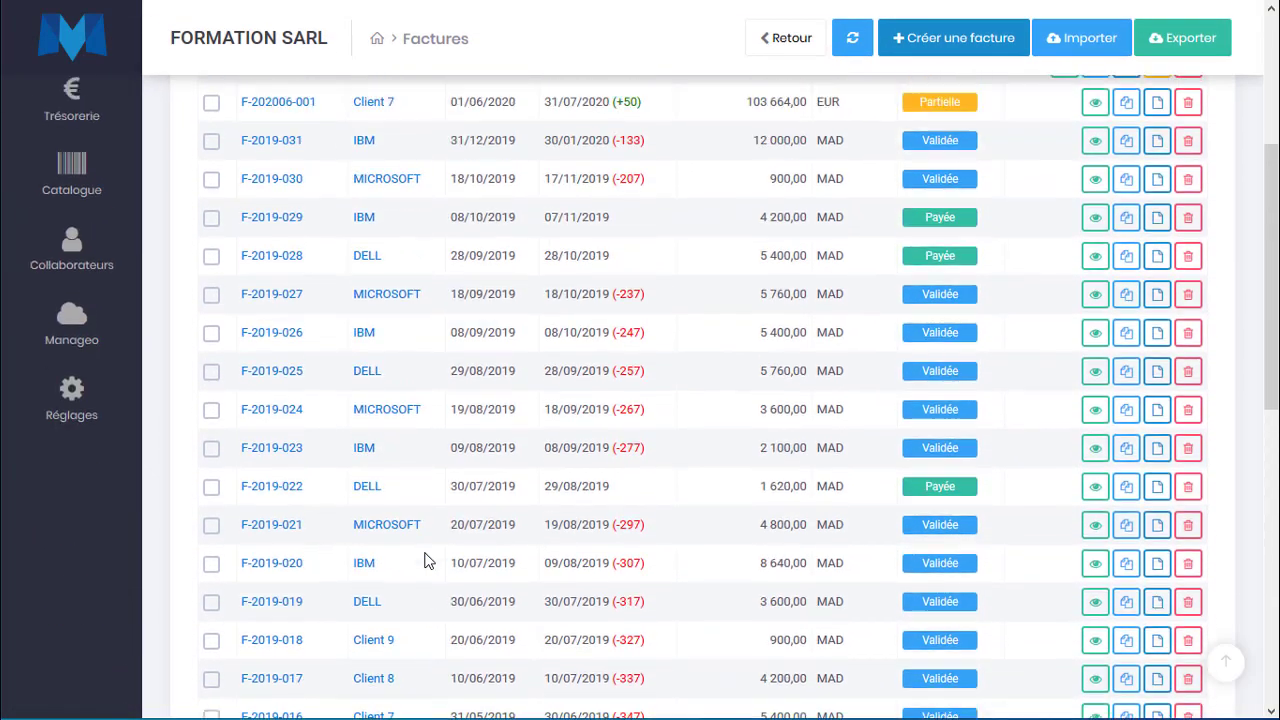
click(394, 350)
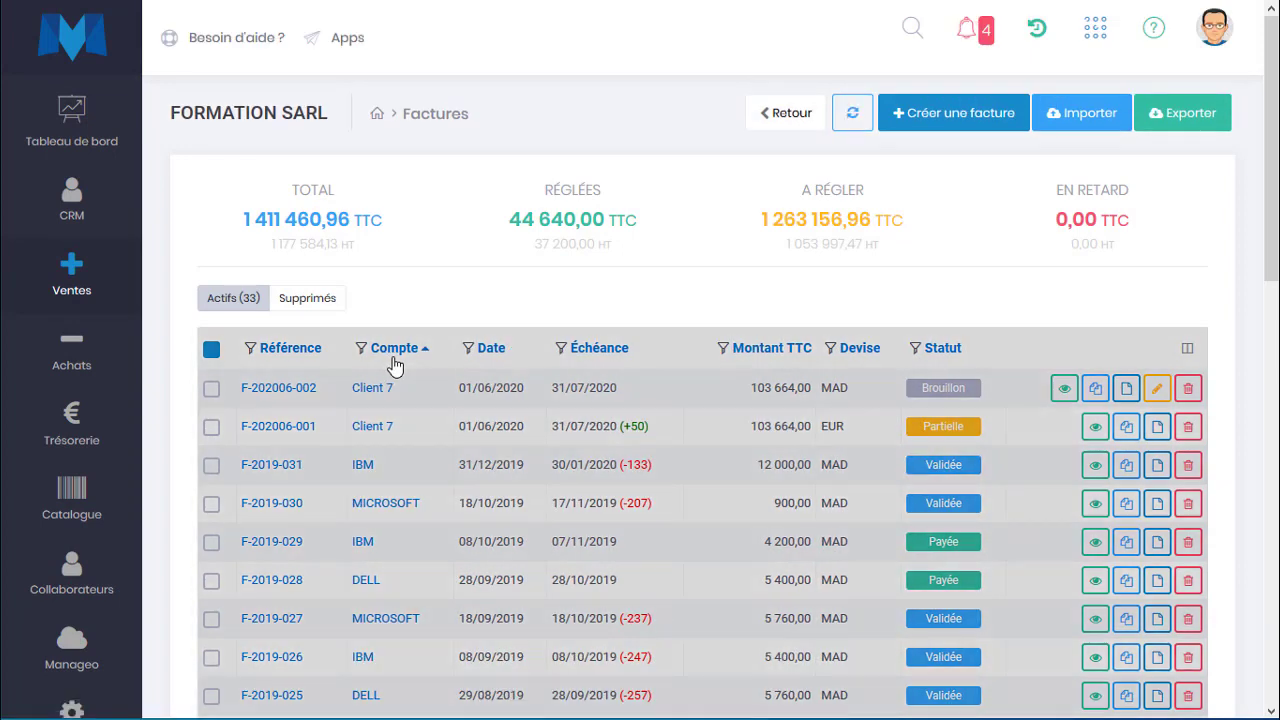
scroll(421, 469, down, 1)
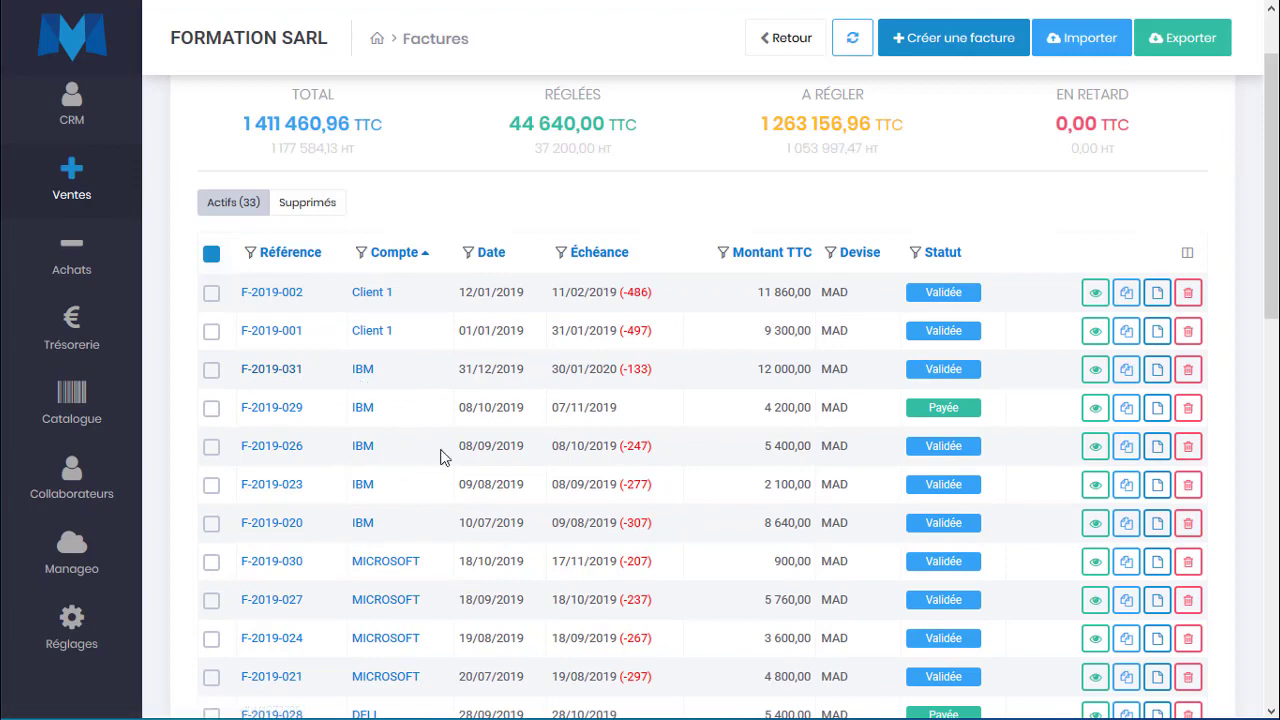
click(361, 254)
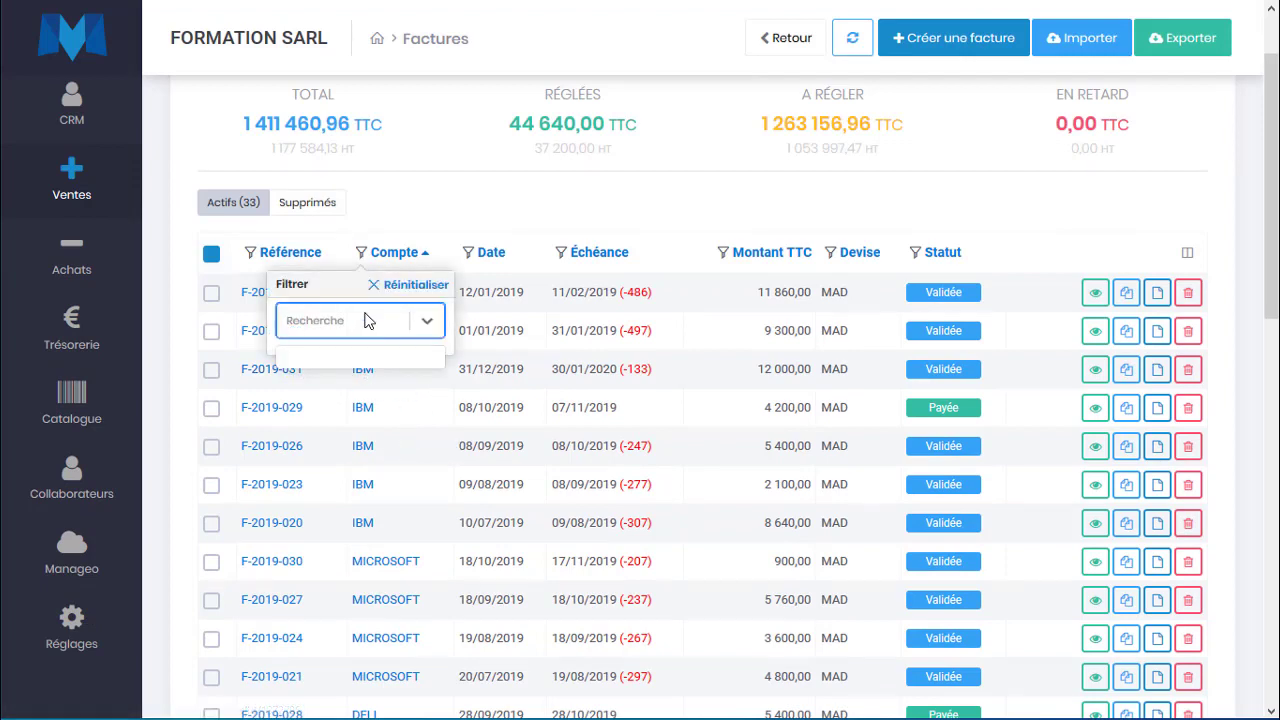
text(ibm)
click(337, 367)
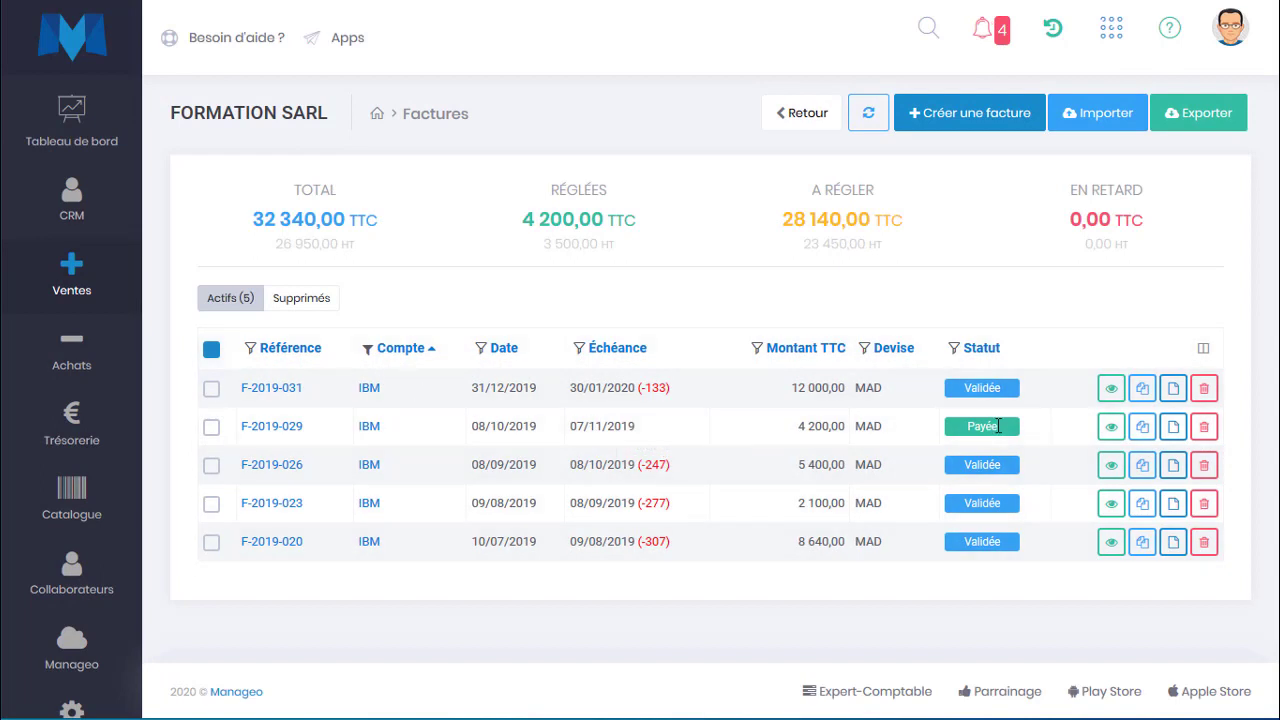
- Filter the IBM invoices by Statut so that only those marked Validée are listed
drag(1030, 371, 987, 569)
click(940, 456)
click(954, 350)
click(914, 500)
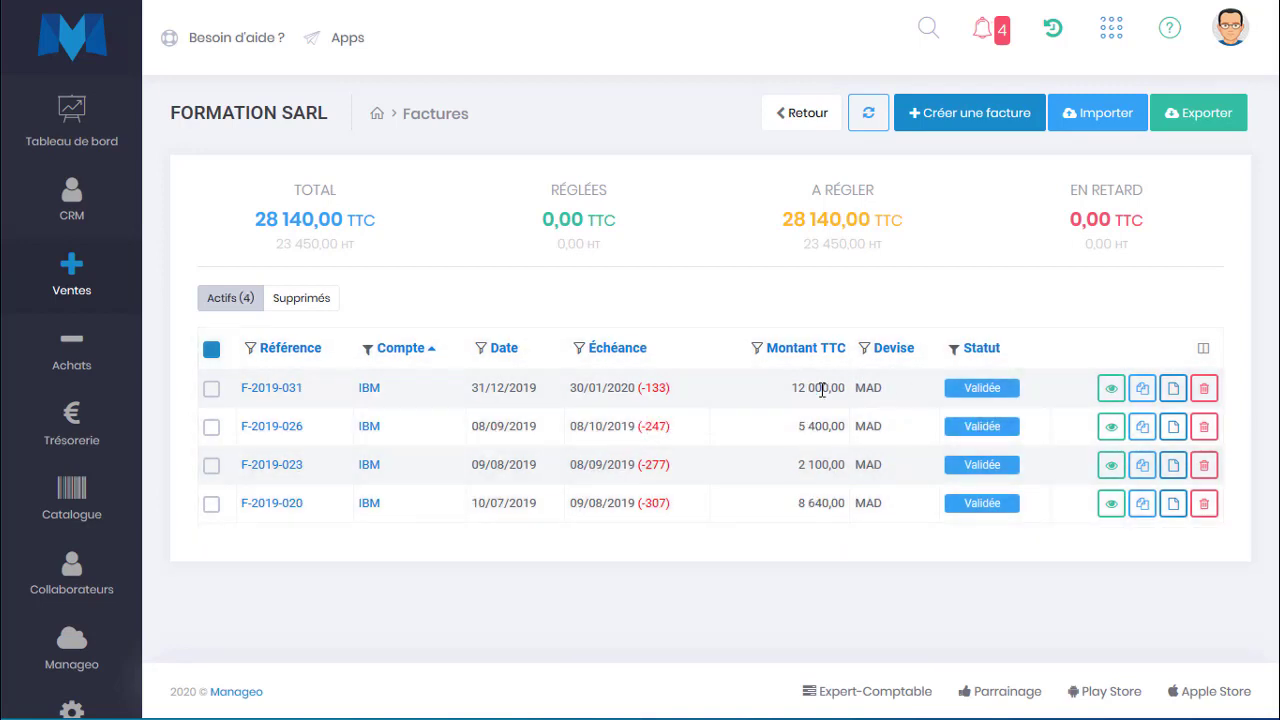
- Examine the individual Montant TTC values of the IBM invoices and the total amount to settle
drag(821, 390, 843, 533)
click(846, 536)
drag(891, 220, 785, 219)
click(785, 219)
drag(798, 505, 848, 440)
drag(841, 392, 789, 394)
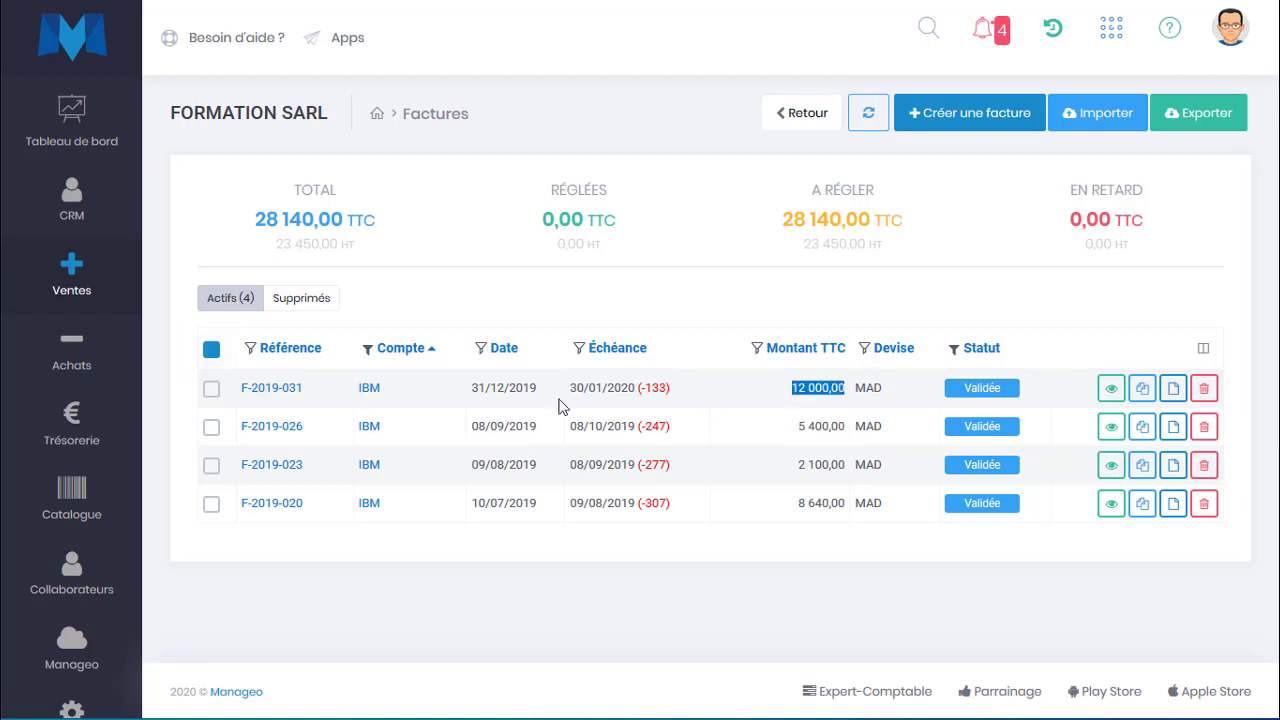
click(807, 396)
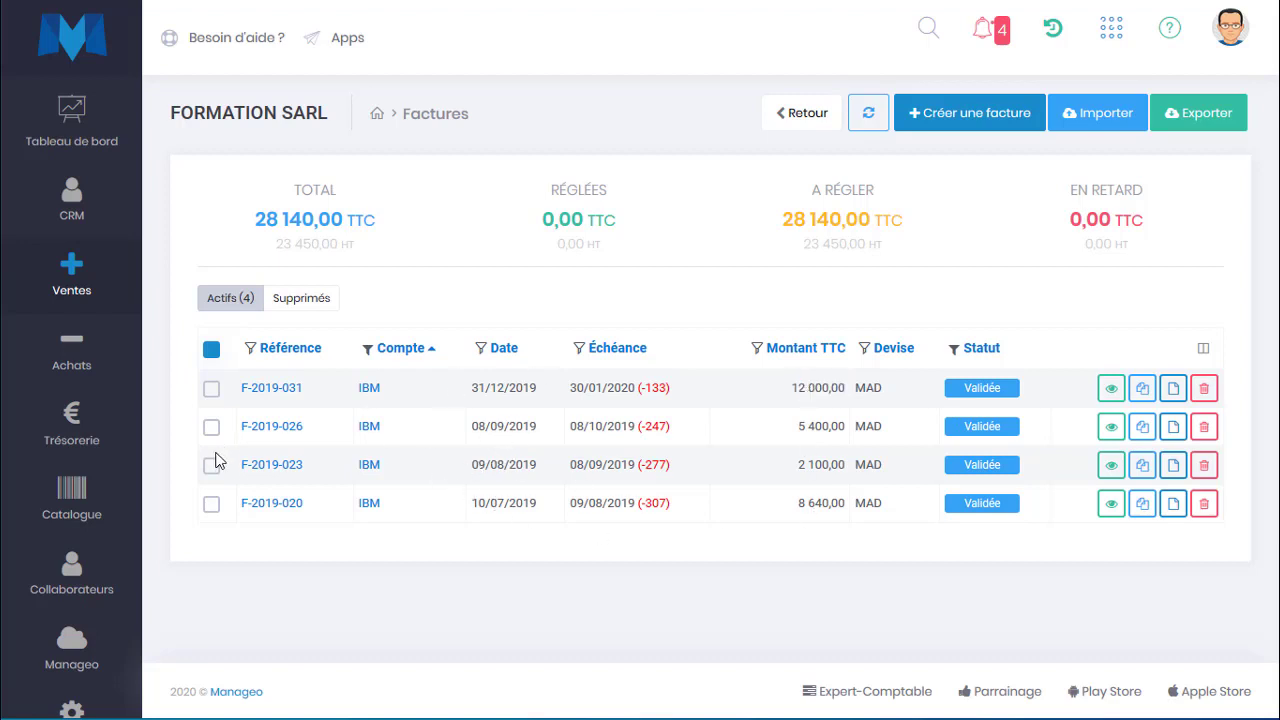
- Open the treasury transactions and start adding a new grouped invoice payment (règlement)
mouse_move(80, 423)
mouse_move(76, 285)
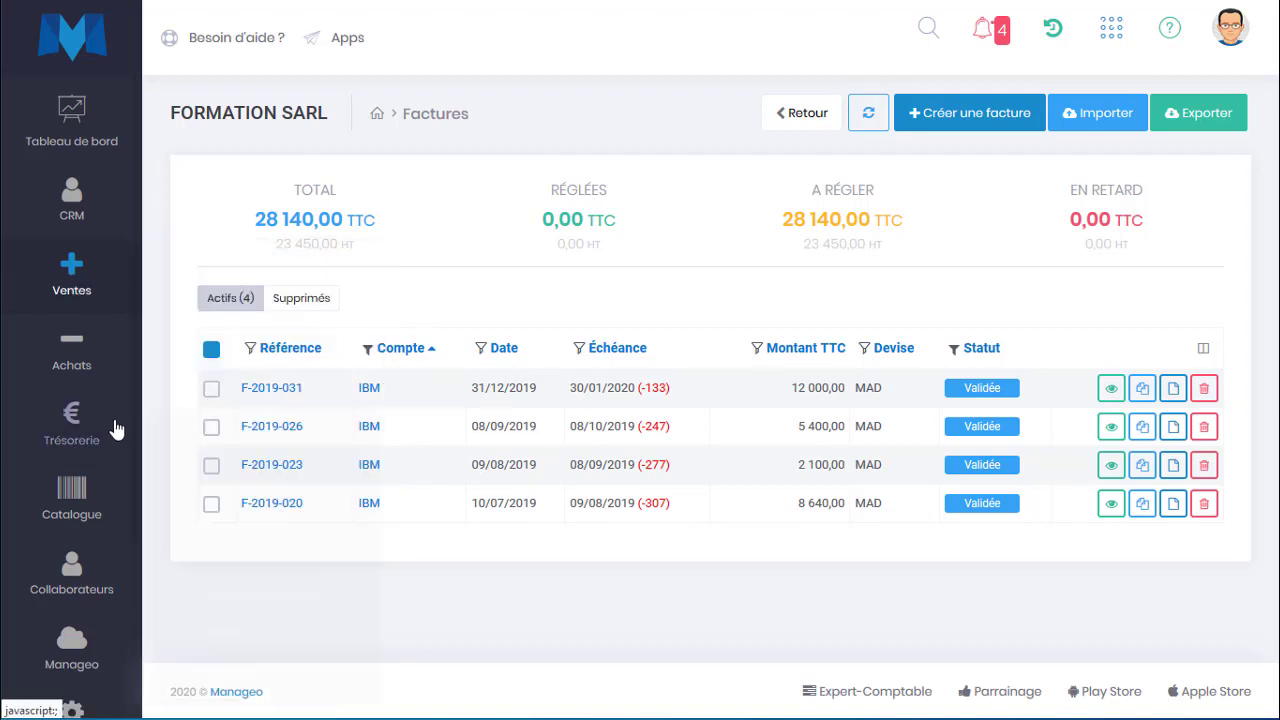
click(201, 442)
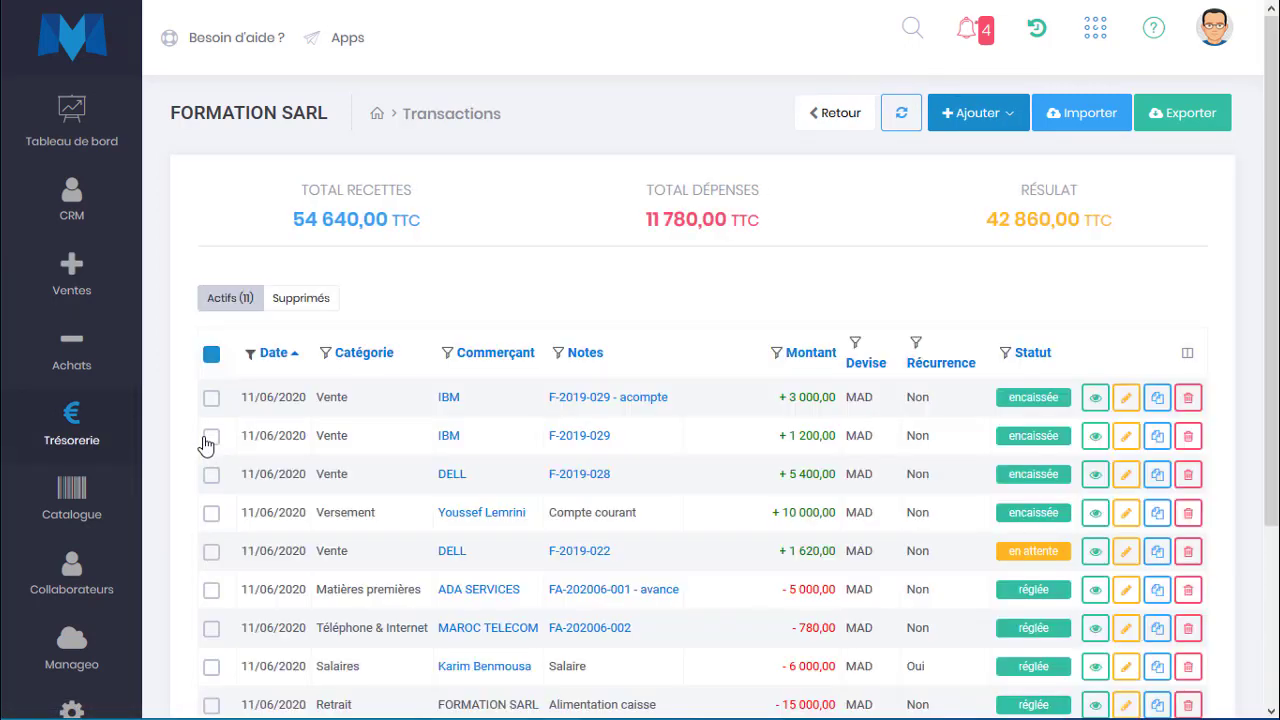
click(968, 122)
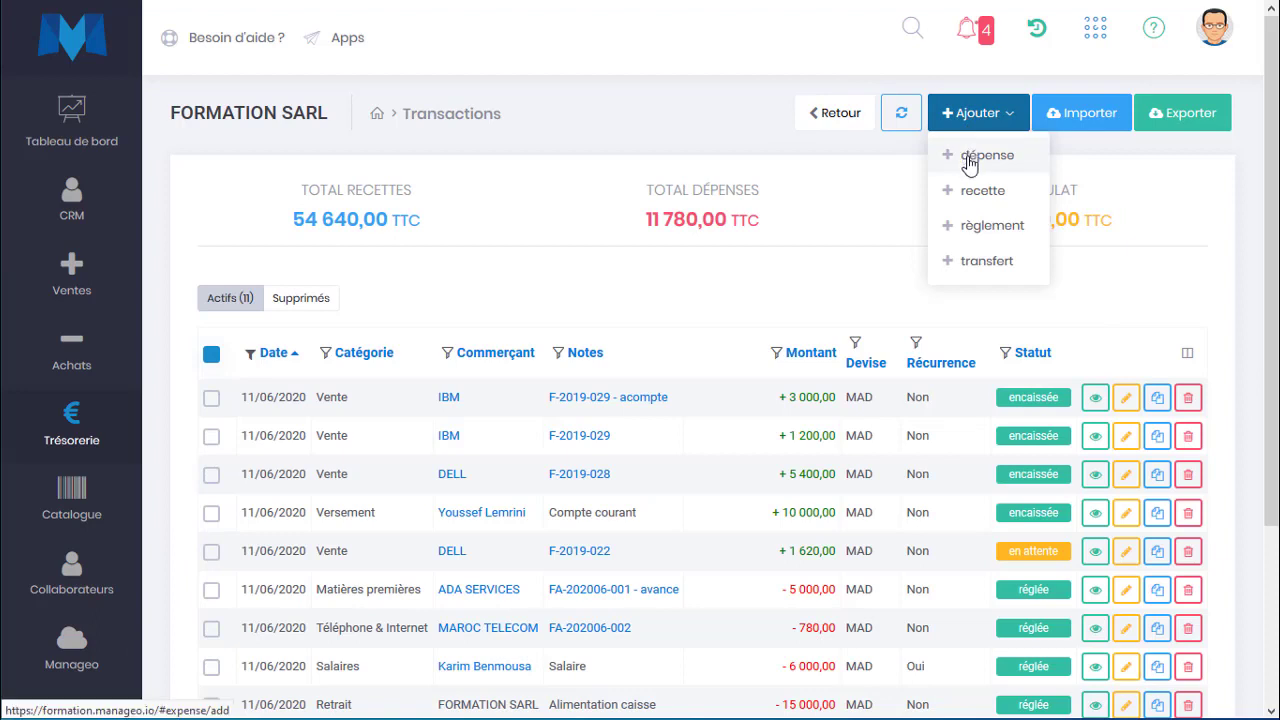
click(993, 228)
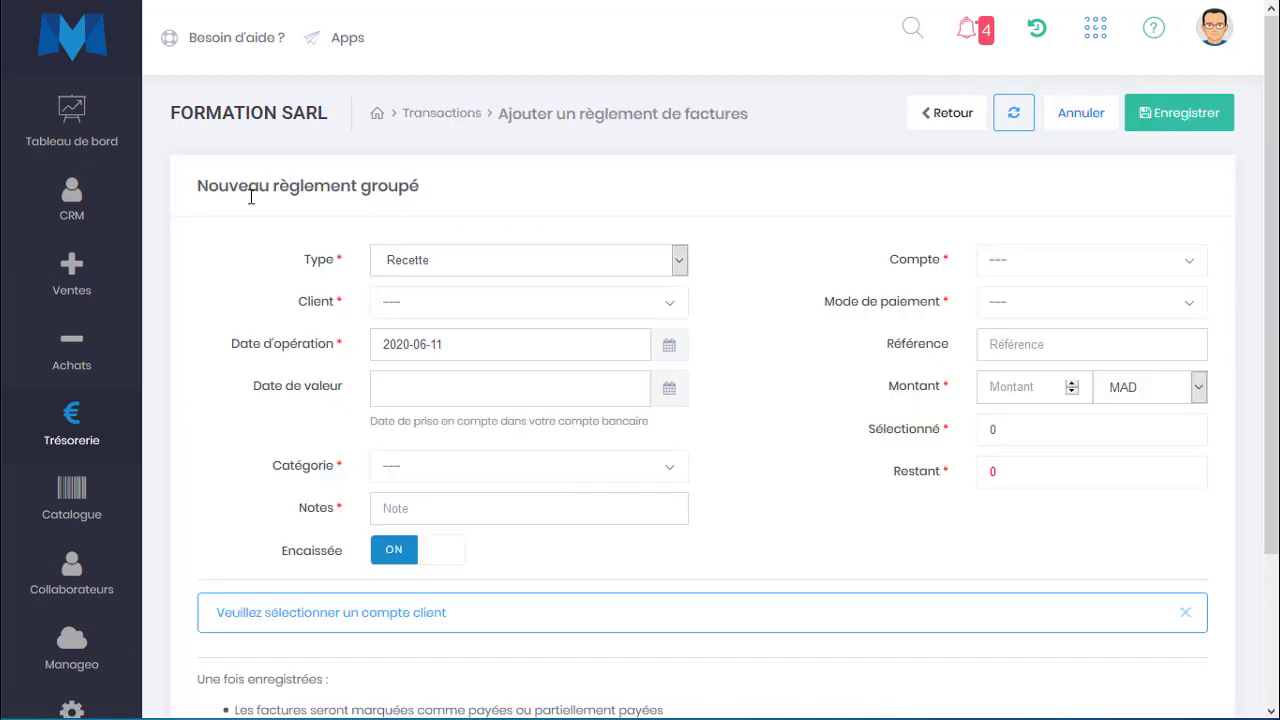
- Choose IBM as the client of the new grouped payment
drag(227, 189, 413, 189)
click(466, 203)
click(441, 308)
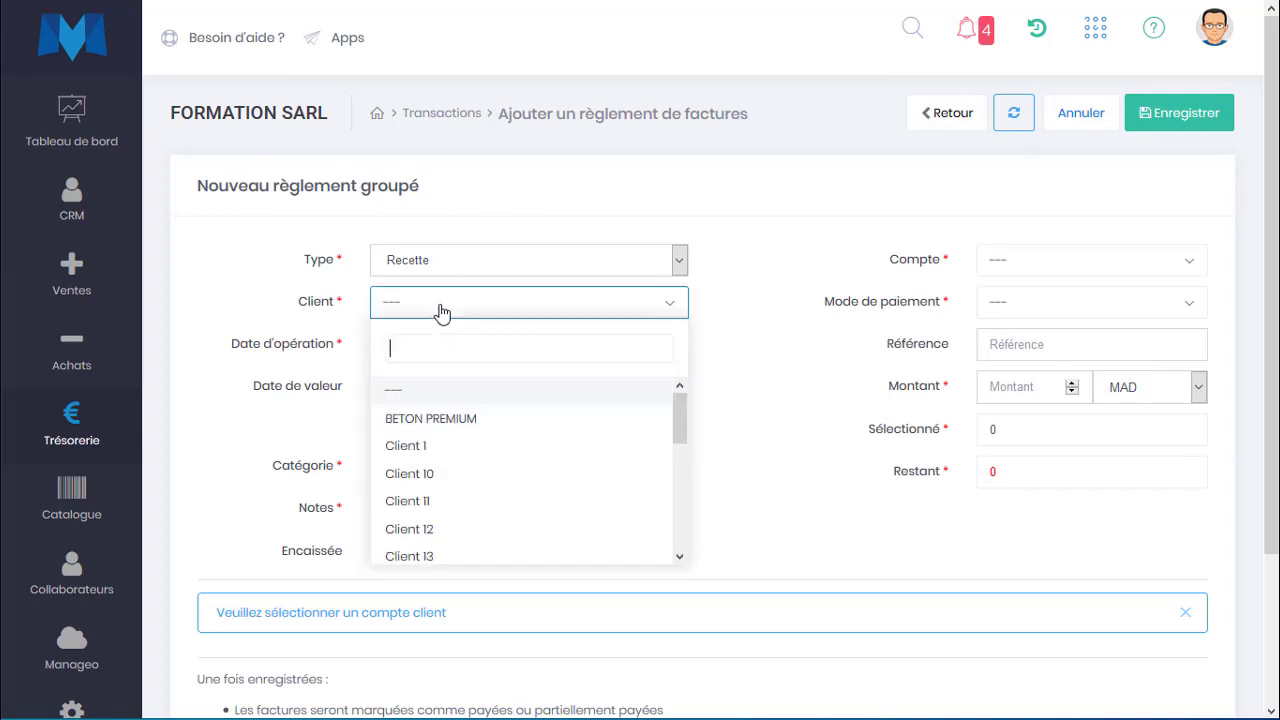
text(ibm)
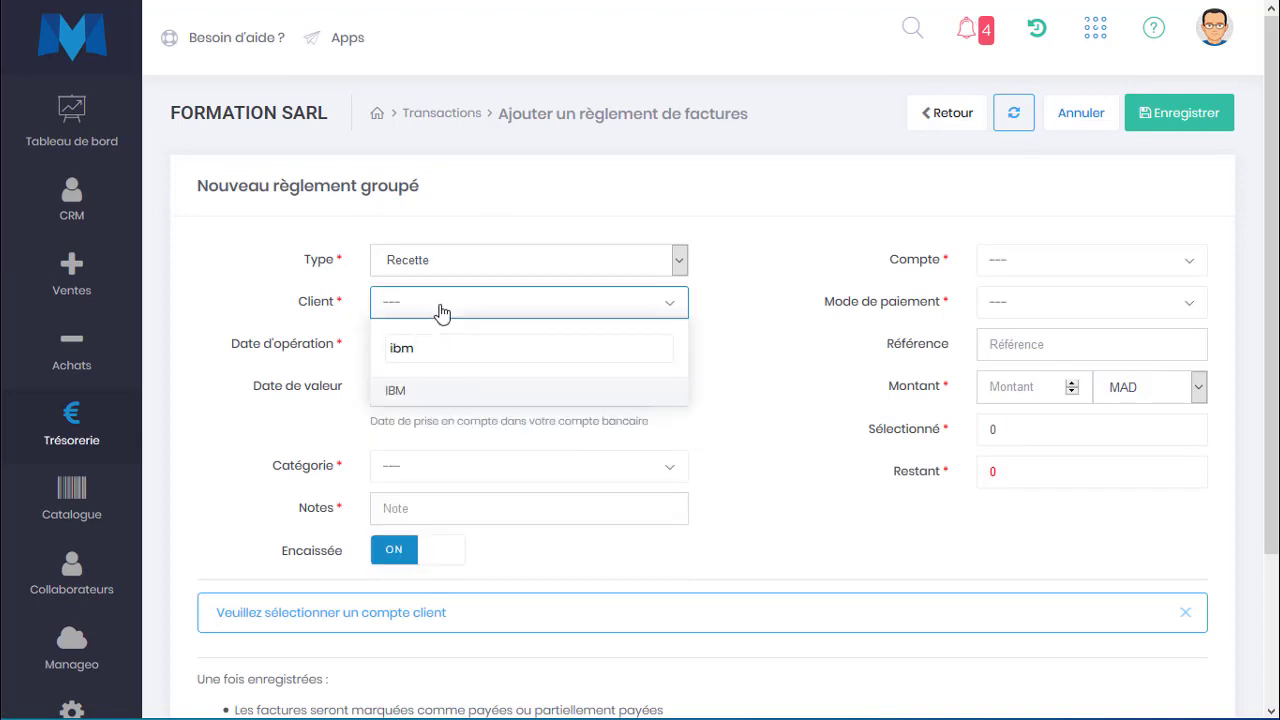
key(Return)
- Review IBM's unpaid invoices and their total amount in the grouped payment form
scroll(446, 315, down, 3)
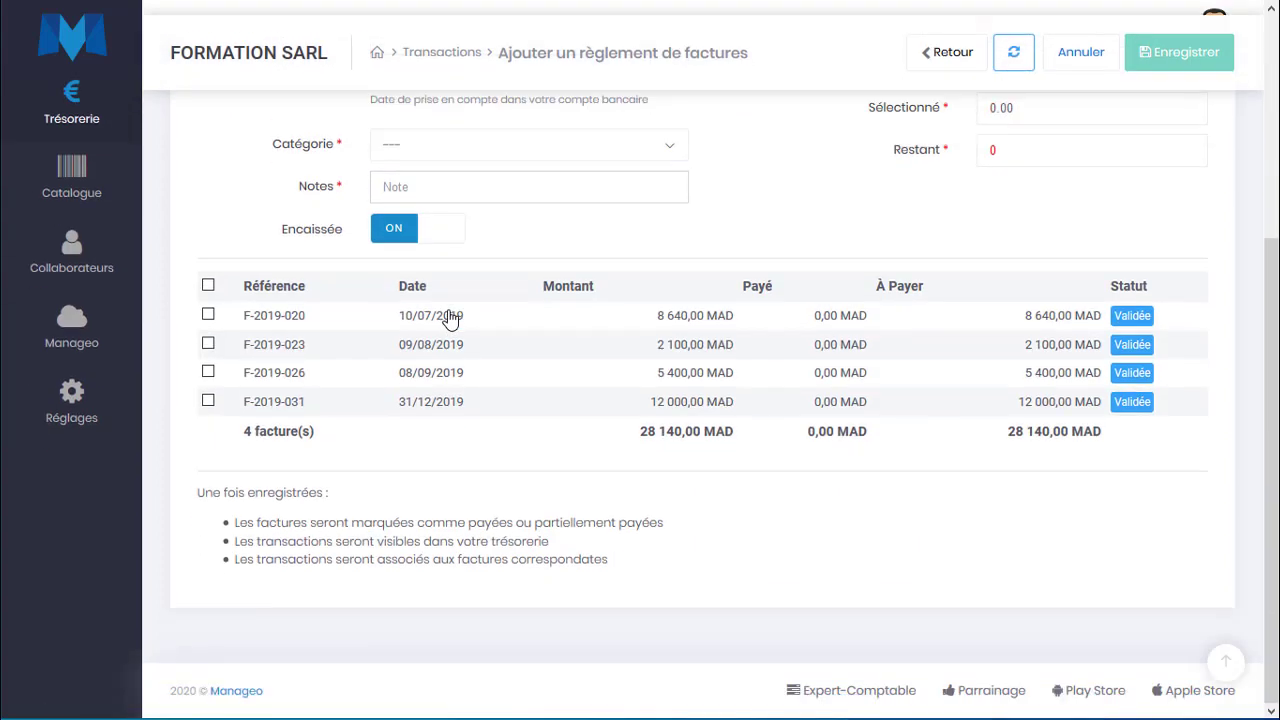
drag(276, 314, 313, 401)
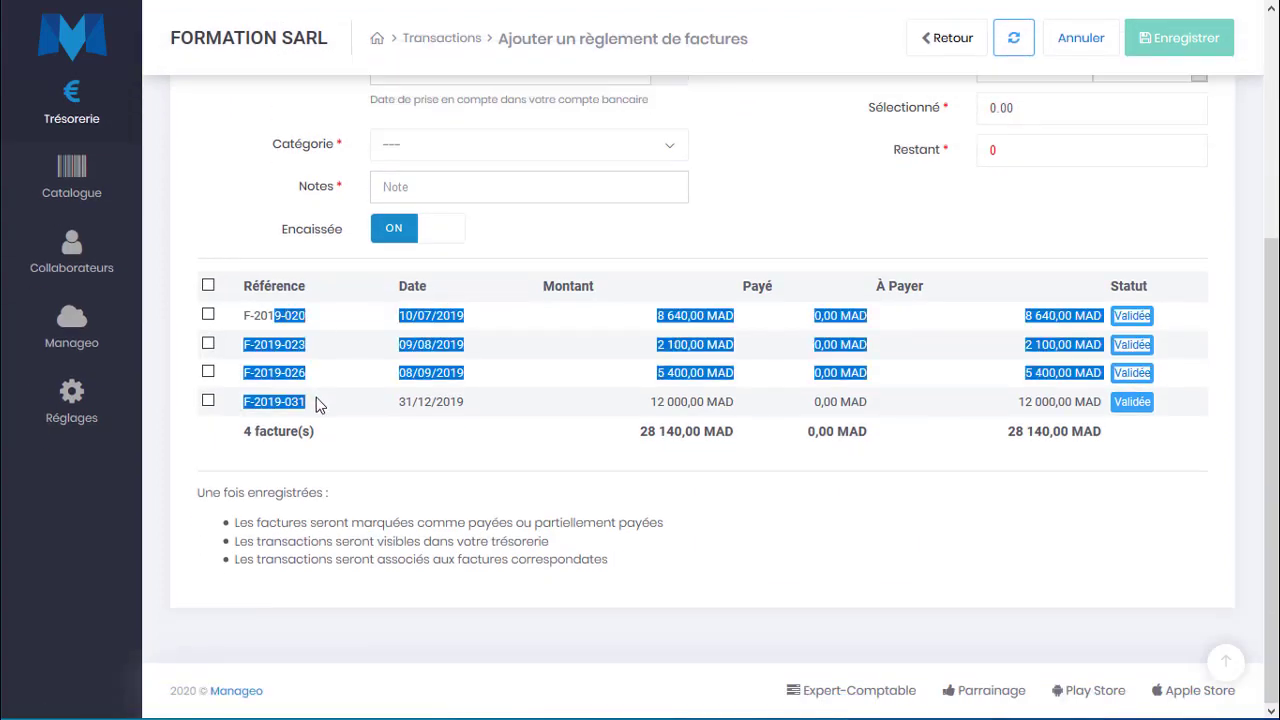
click(533, 405)
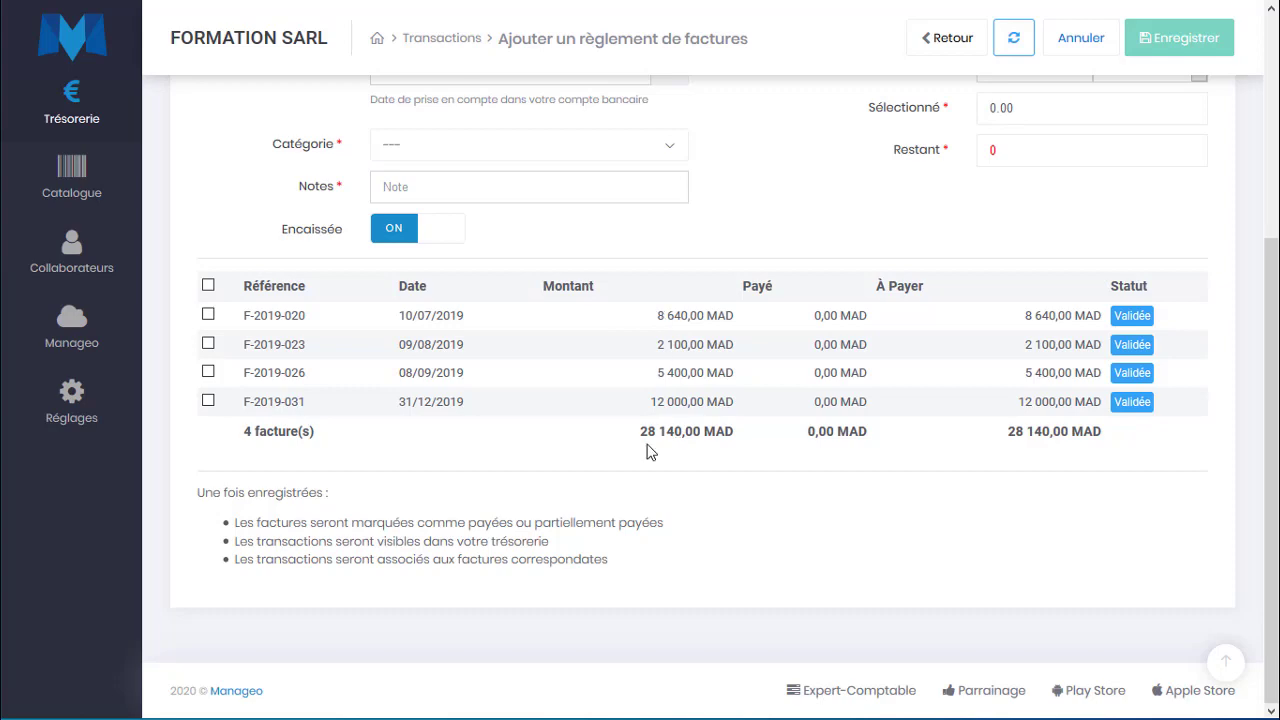
drag(645, 434, 737, 436)
scroll(737, 436, up, 4)
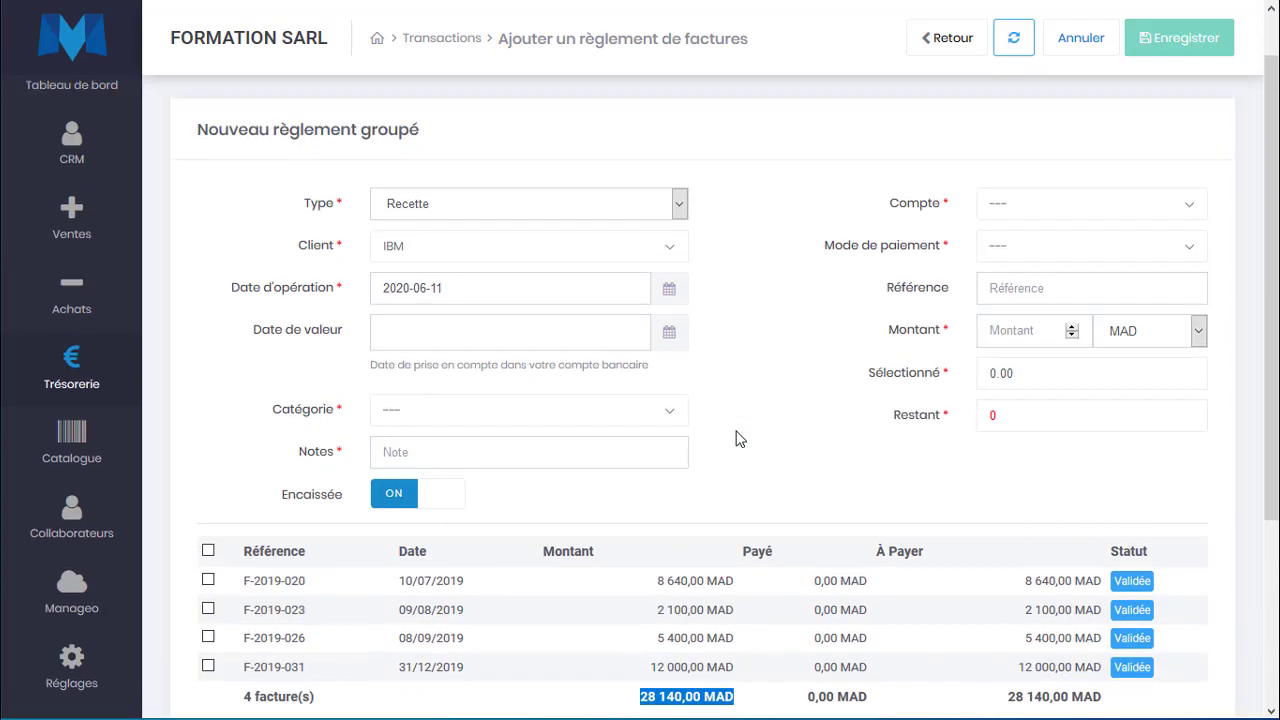
- Set the payment's category to Vente and its receiving account to BMCE
click(466, 436)
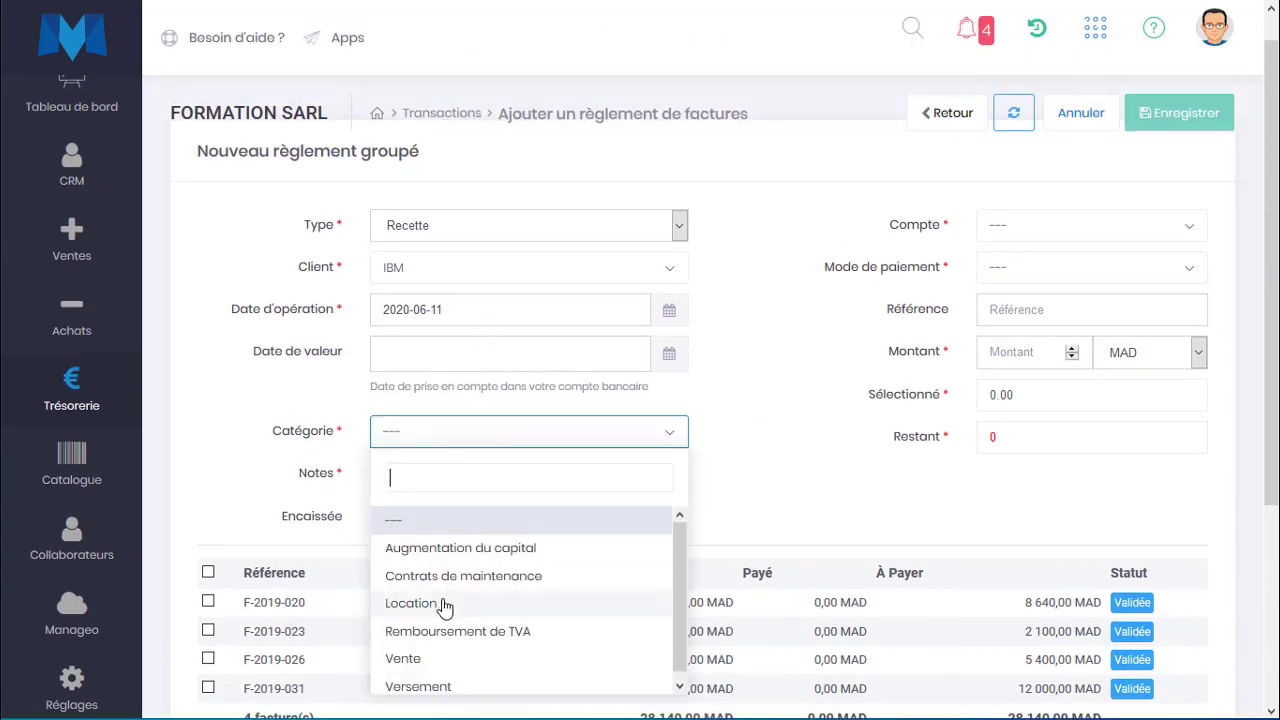
click(446, 652)
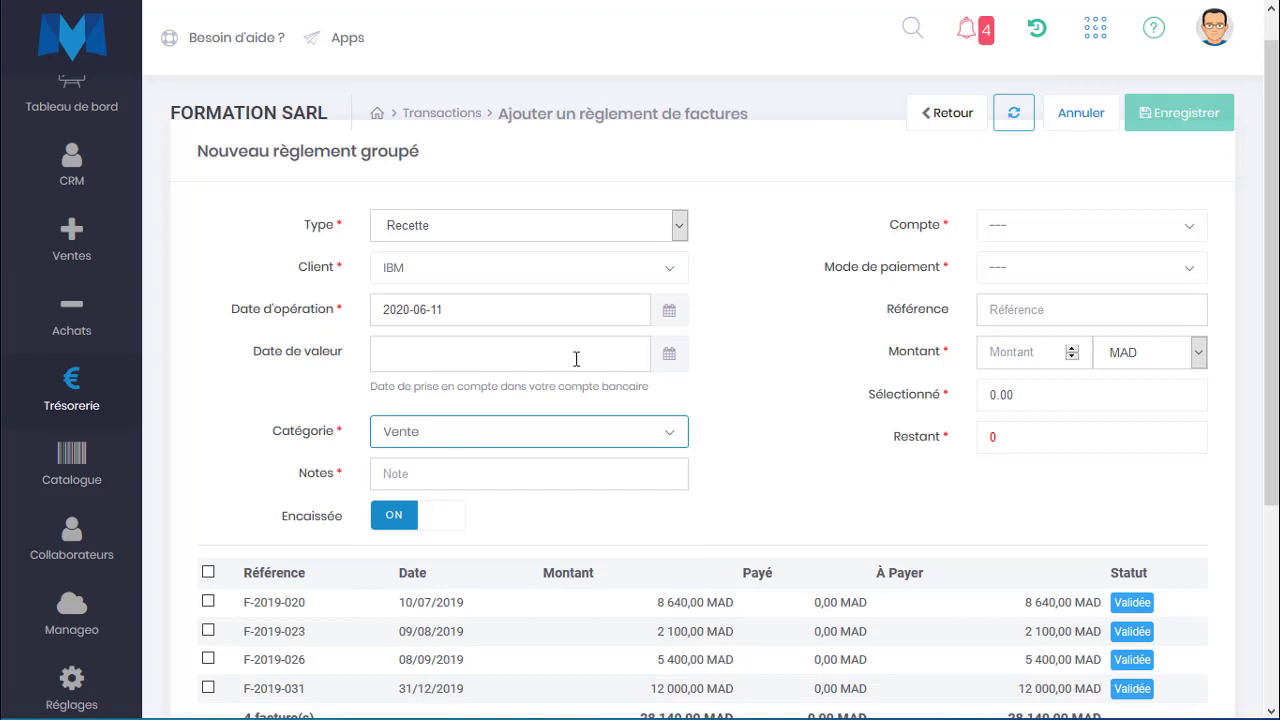
click(1019, 236)
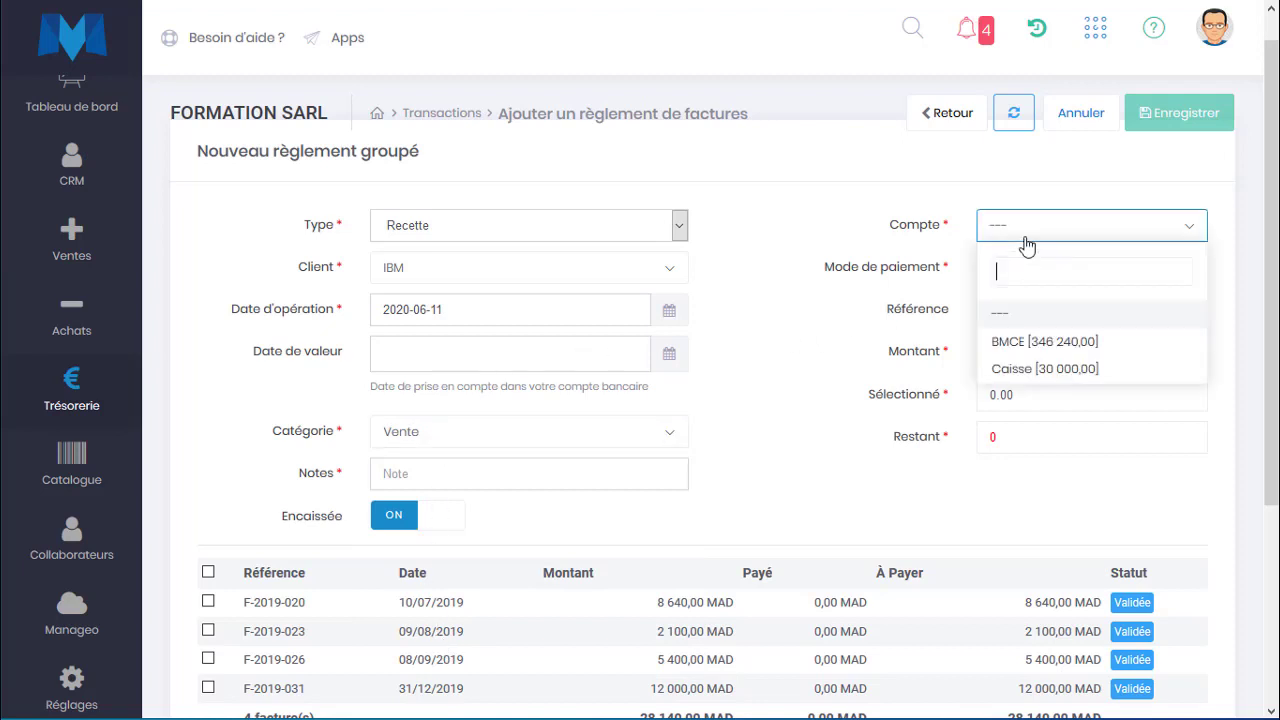
click(1009, 341)
- Set the payment method to Virement bancaire and the payment amount to 20000 MAD
click(1020, 286)
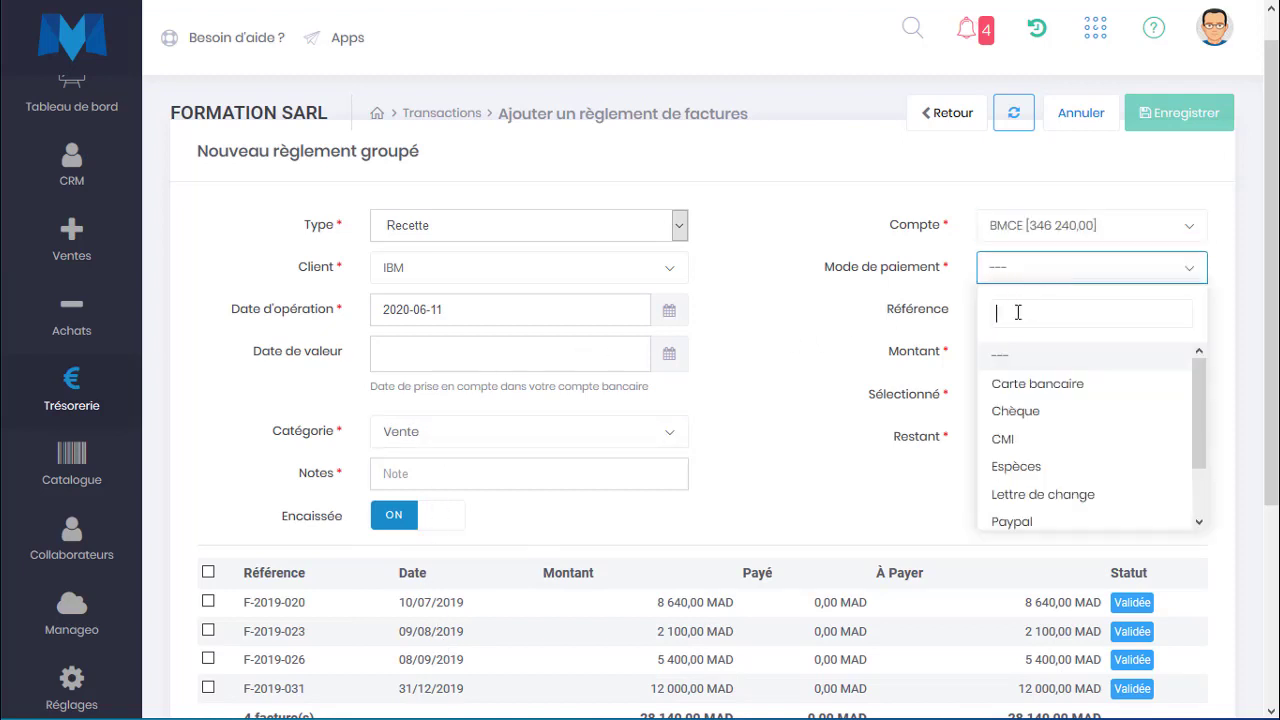
scroll(1012, 495, down, 1)
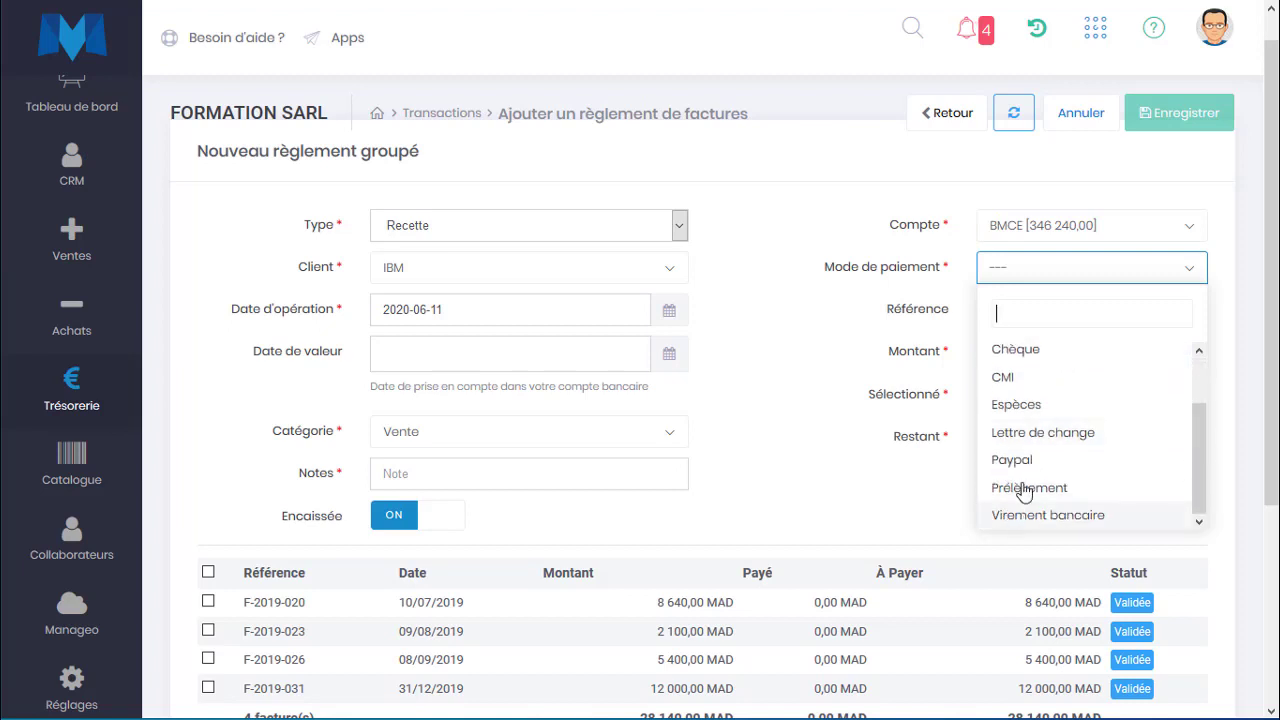
click(1020, 518)
click(1010, 347)
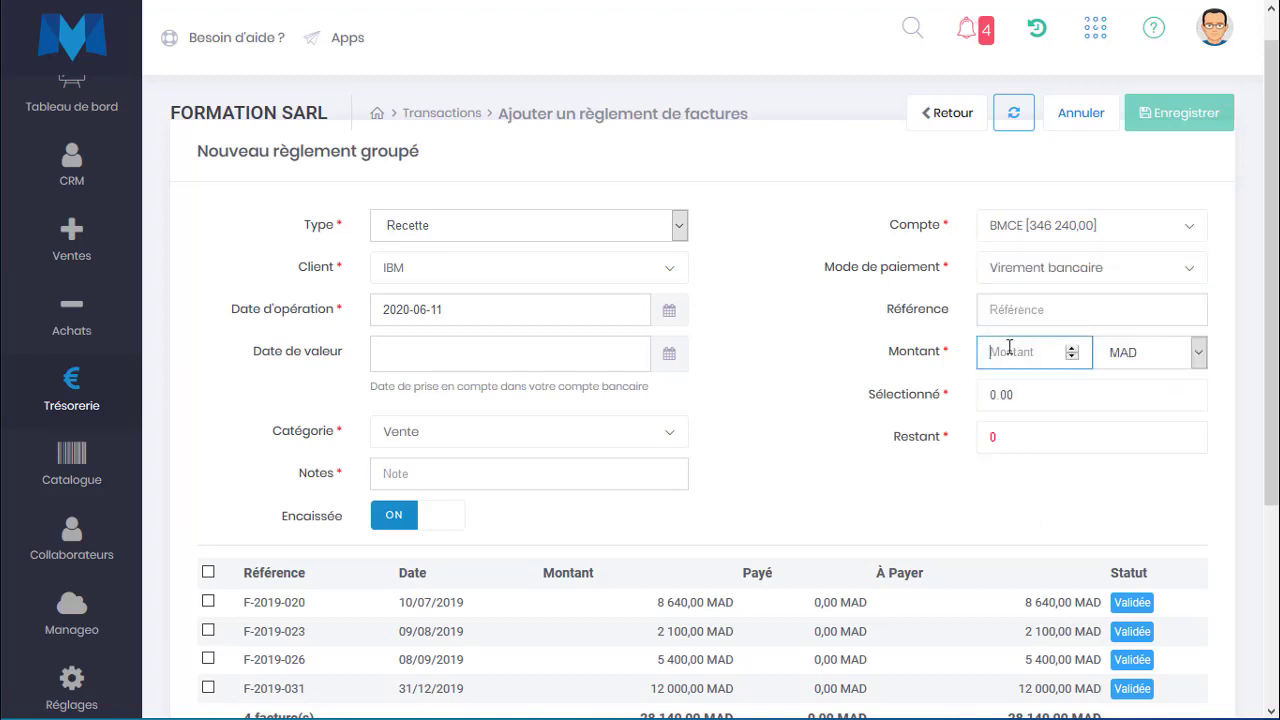
text(20000)
click(940, 352)
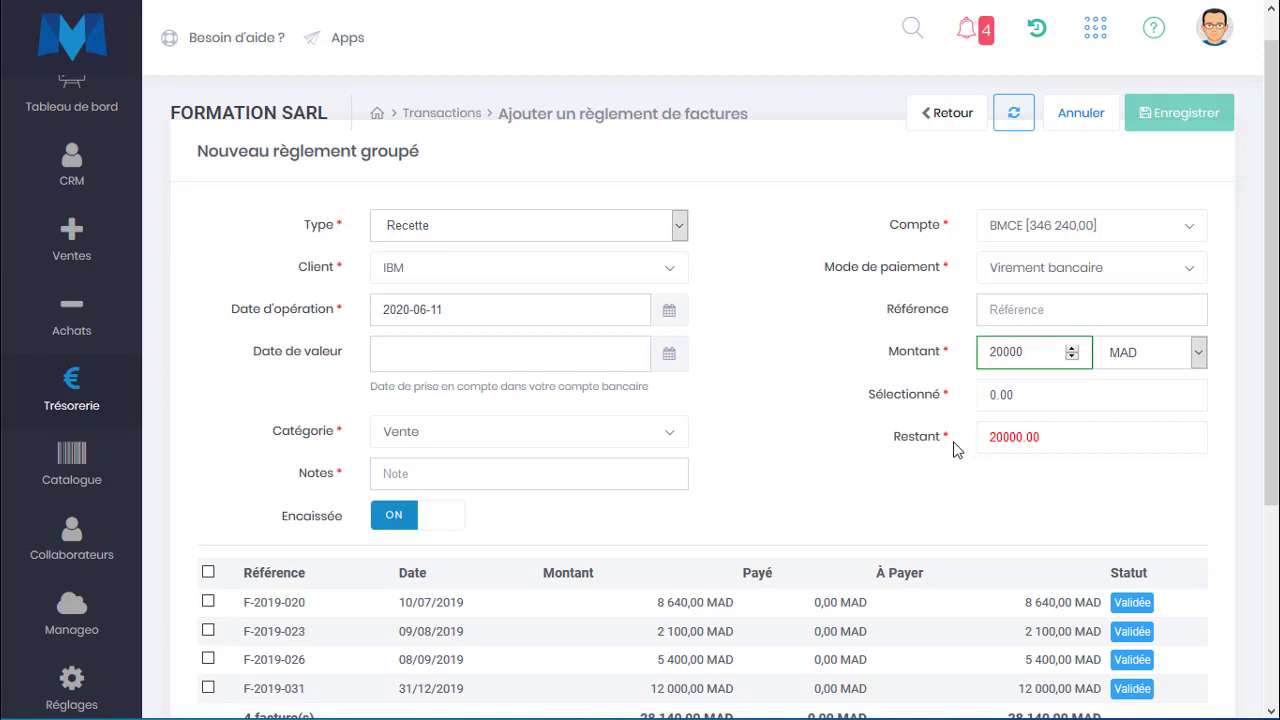
- Compare the selected and remaining payment amounts with the amounts of the individual IBM invoices
drag(868, 395, 866, 437)
scroll(864, 440, down, 1)
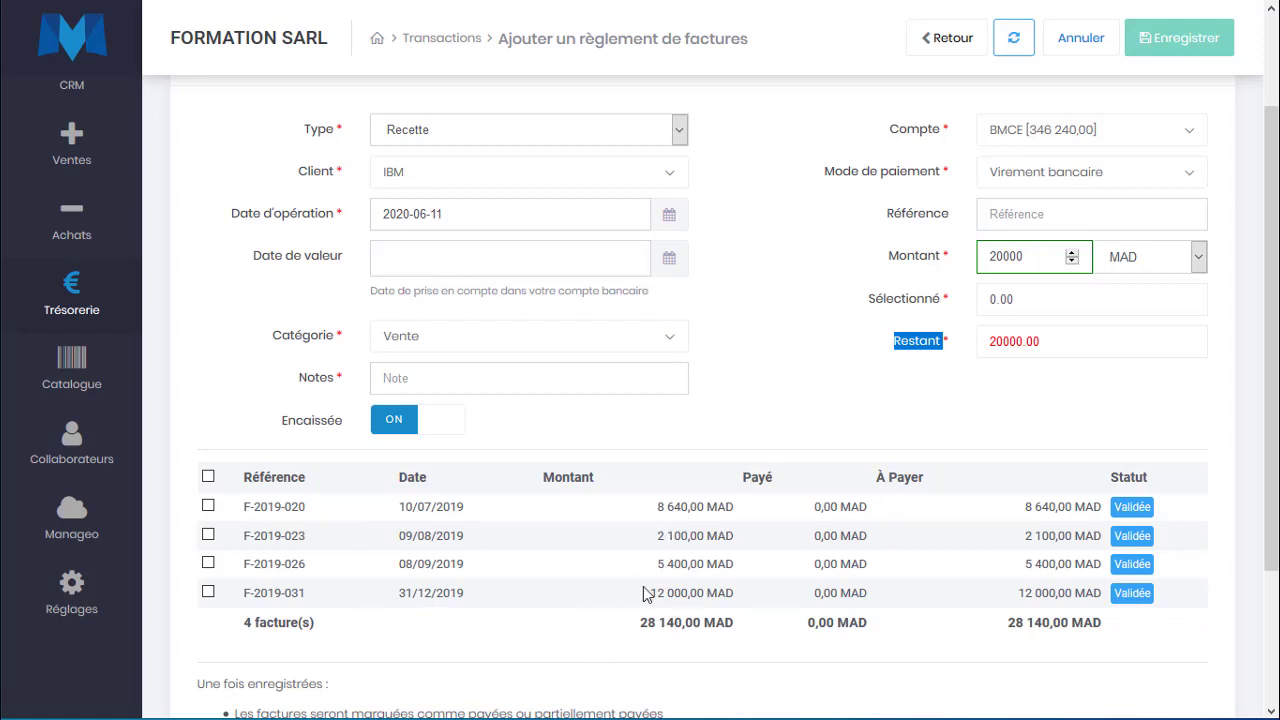
drag(644, 597, 633, 566)
click(722, 568)
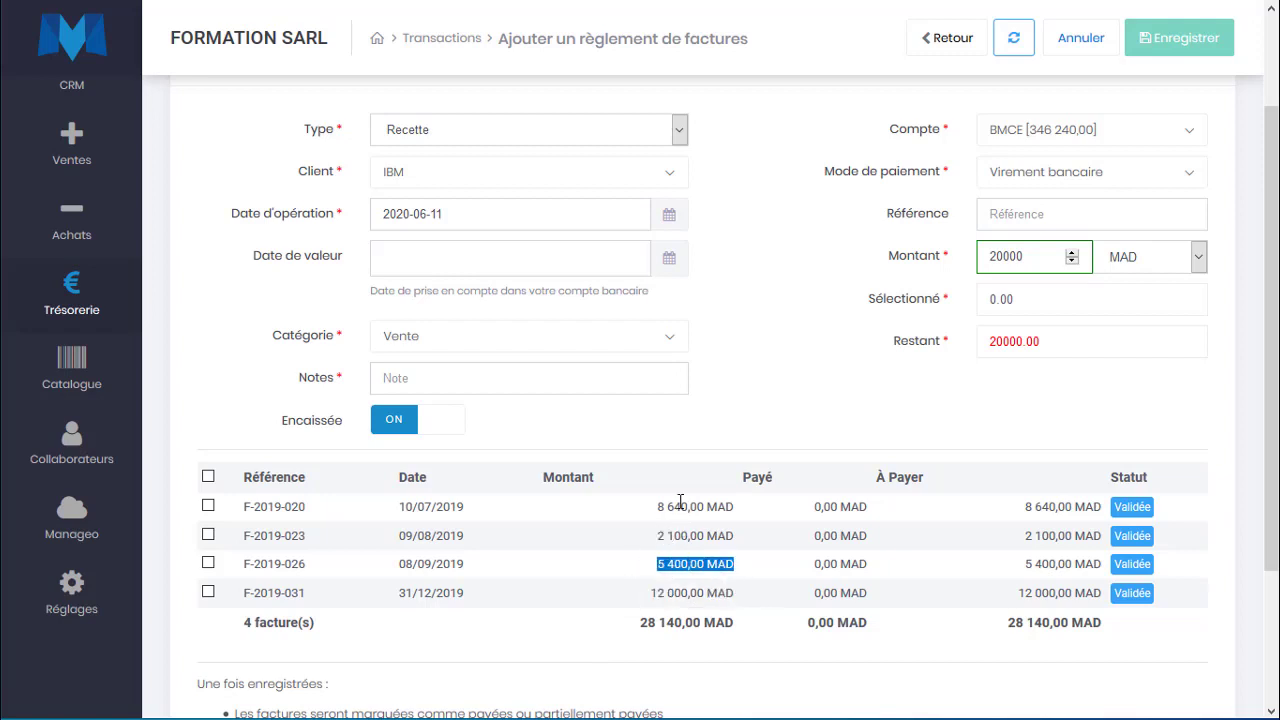
drag(655, 510, 736, 516)
drag(650, 597, 736, 594)
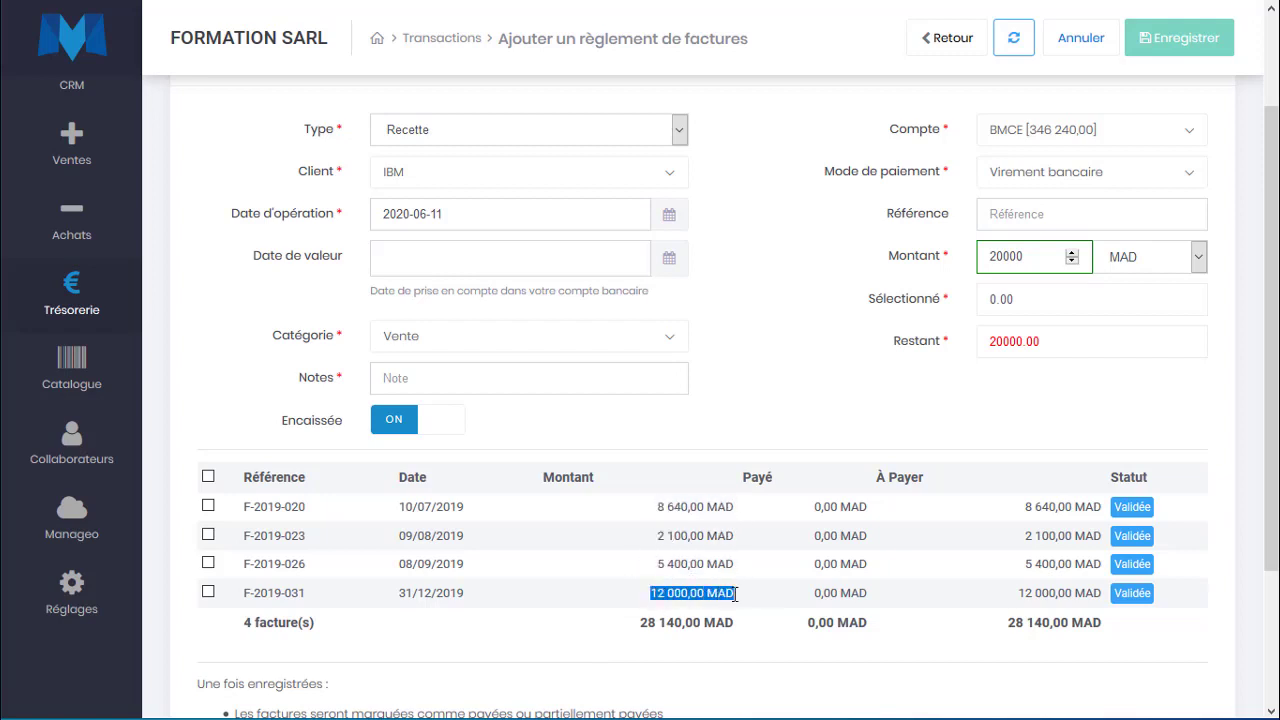
click(776, 449)
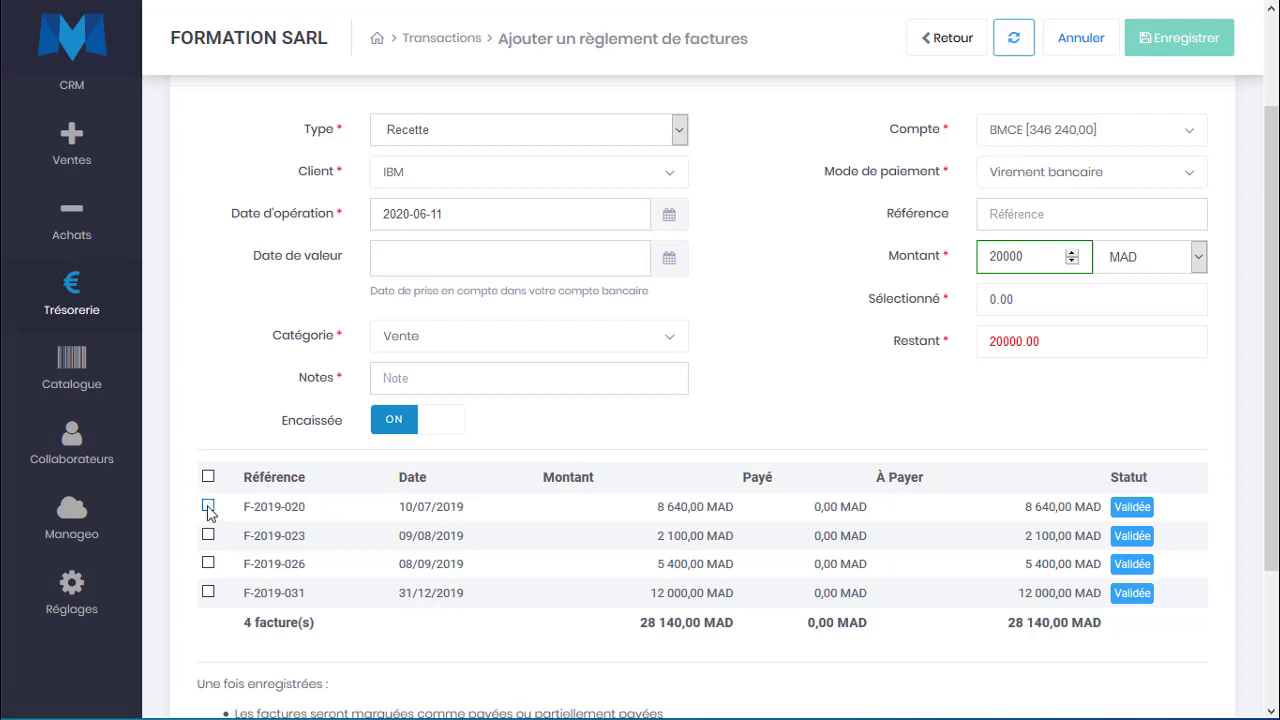
- Include invoices F-2019-020, F-2019-023 and F-2019-026 in the grouped payment at their full amounts, checking the selected total
drag(657, 508, 694, 511)
click(208, 507)
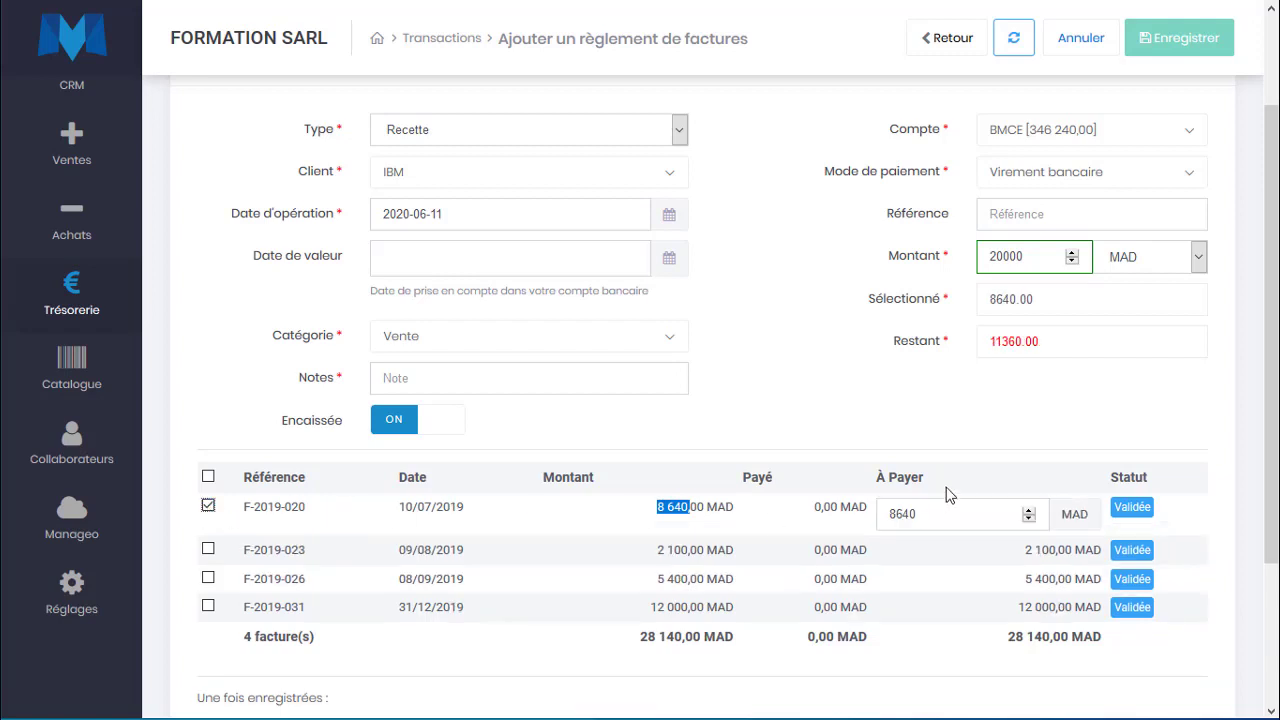
drag(1043, 299, 991, 303)
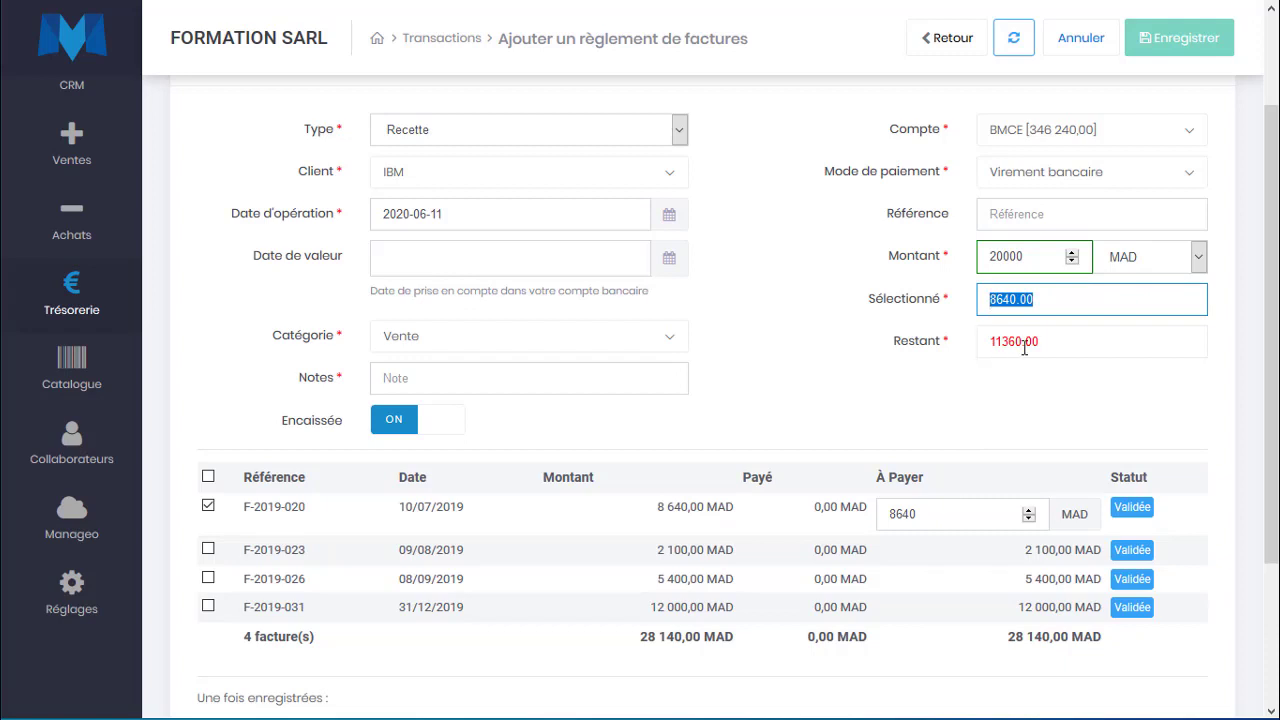
click(208, 550)
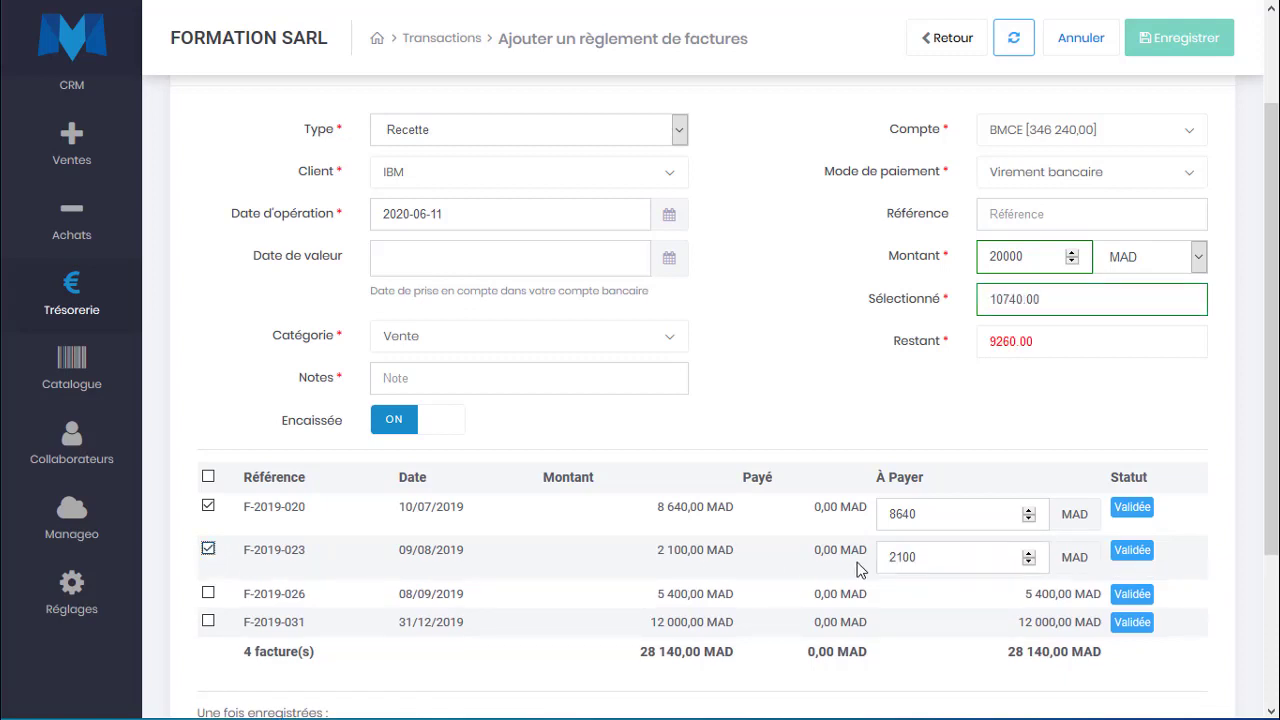
drag(990, 298, 1055, 305)
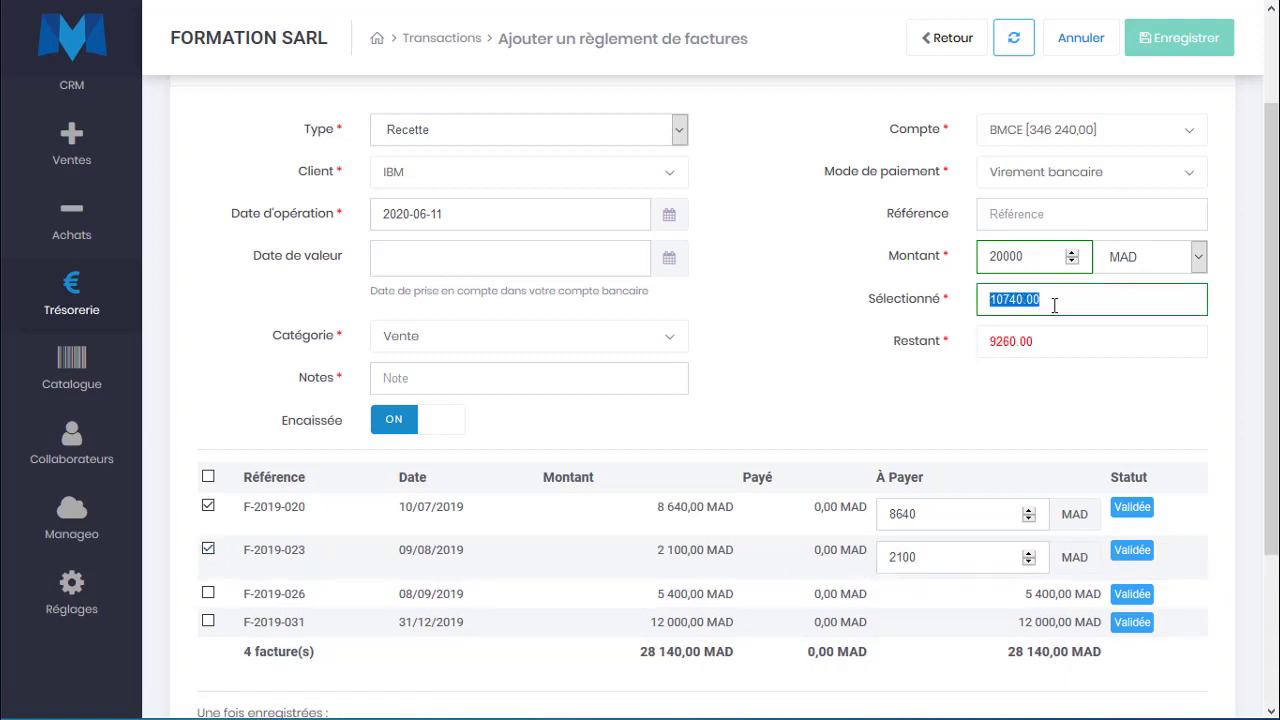
click(208, 594)
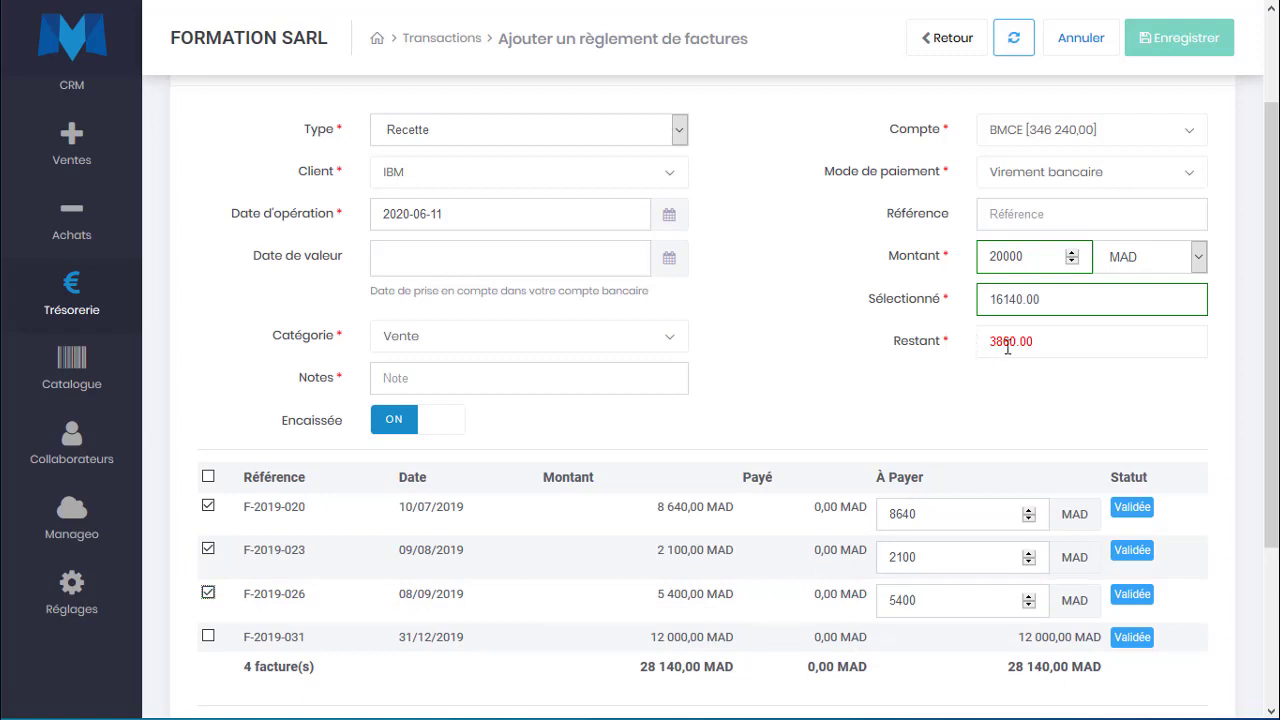
- Include invoice F-2019-031 in the grouped payment and set its amount to pay to 3860 MAD
click(210, 640)
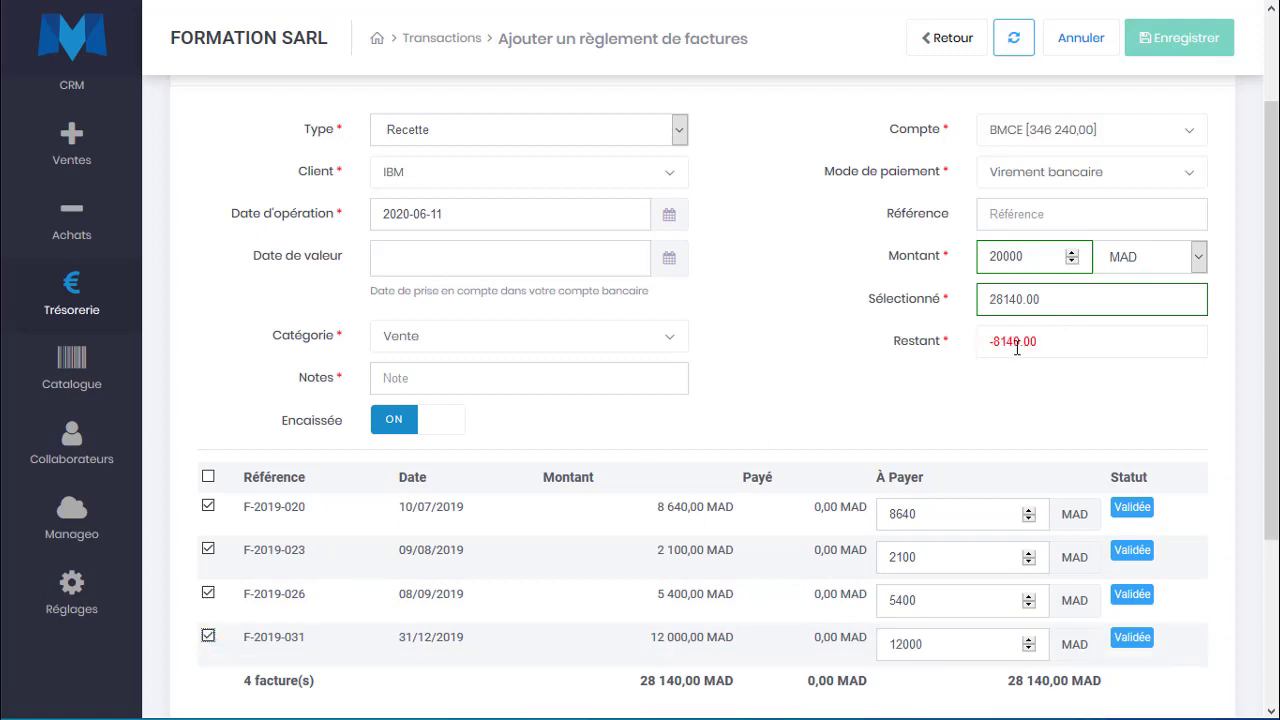
drag(917, 646, 859, 646)
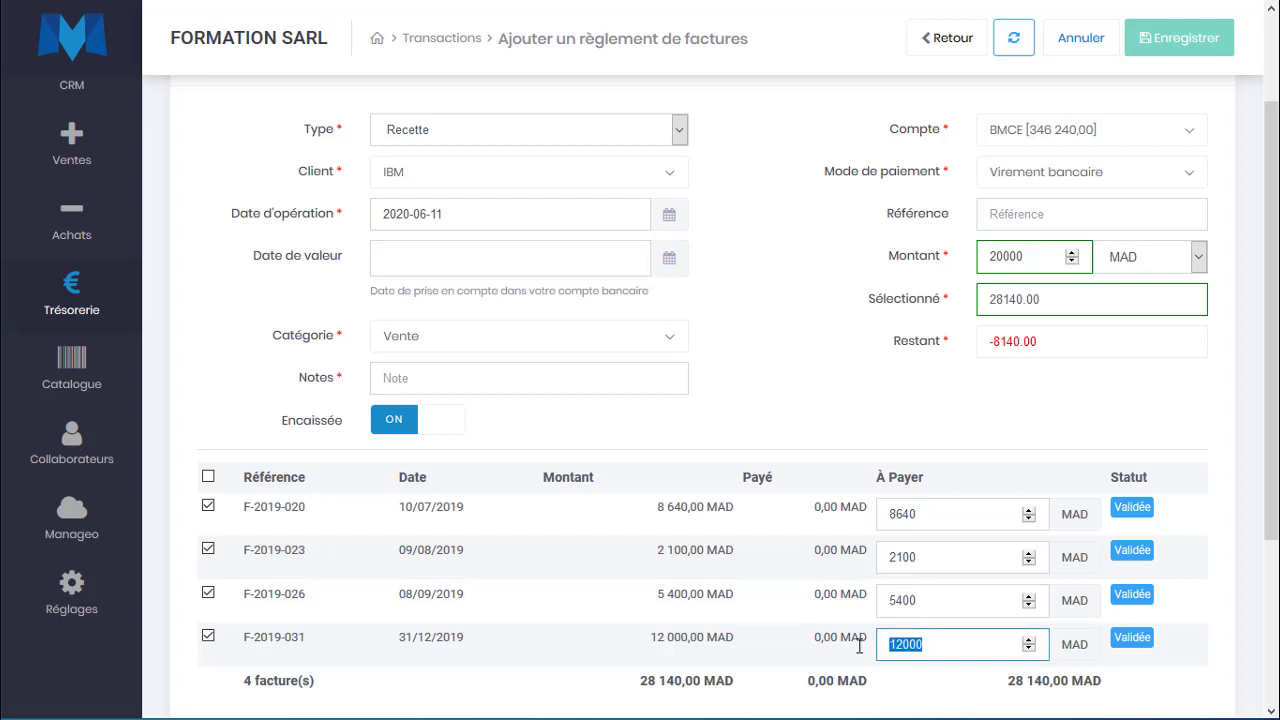
text(3860)
click(851, 650)
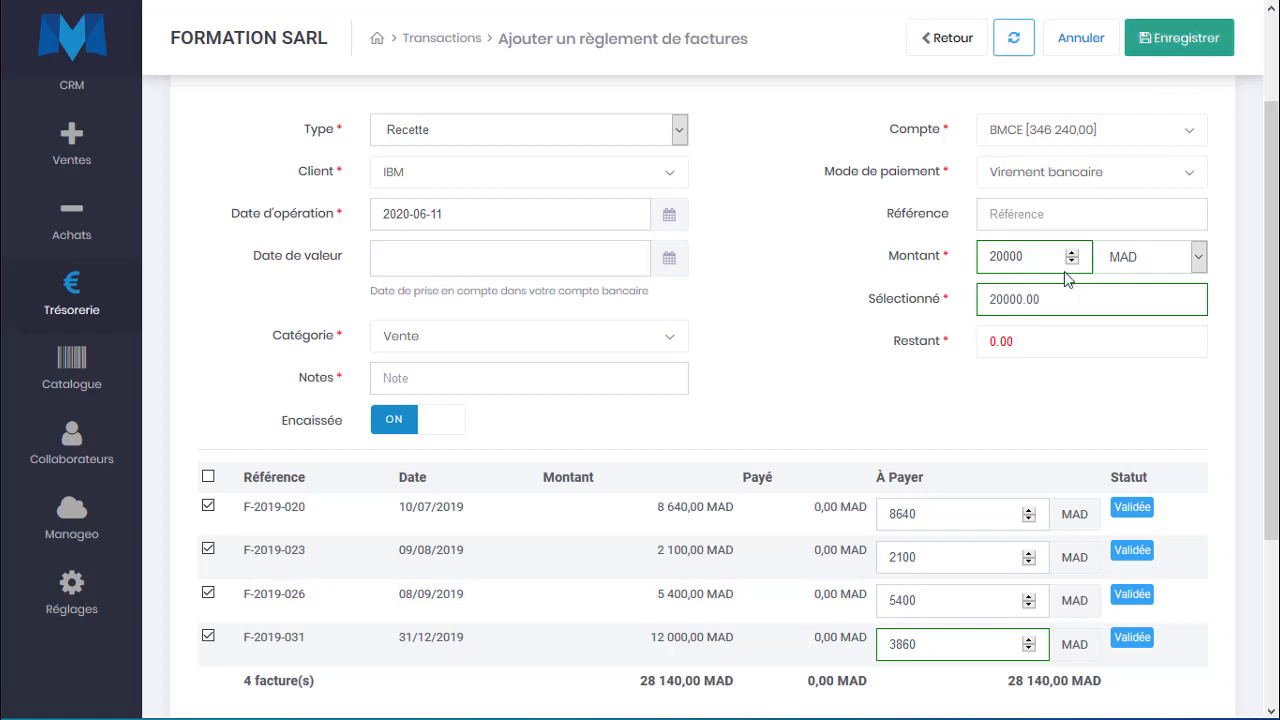
- Try allocating 4000 MAD and 1000 MAD to invoice F-2019-031, and attempt to save the payment
drag(928, 645, 740, 635)
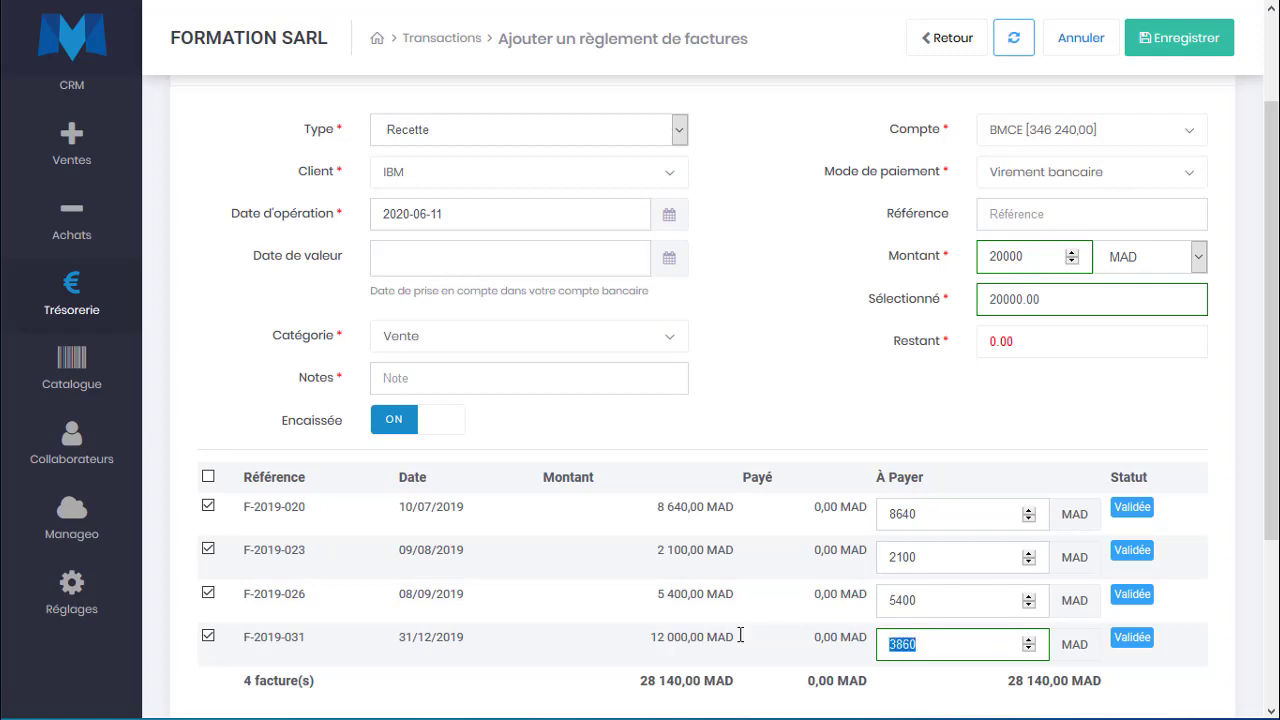
key(BackSpace)
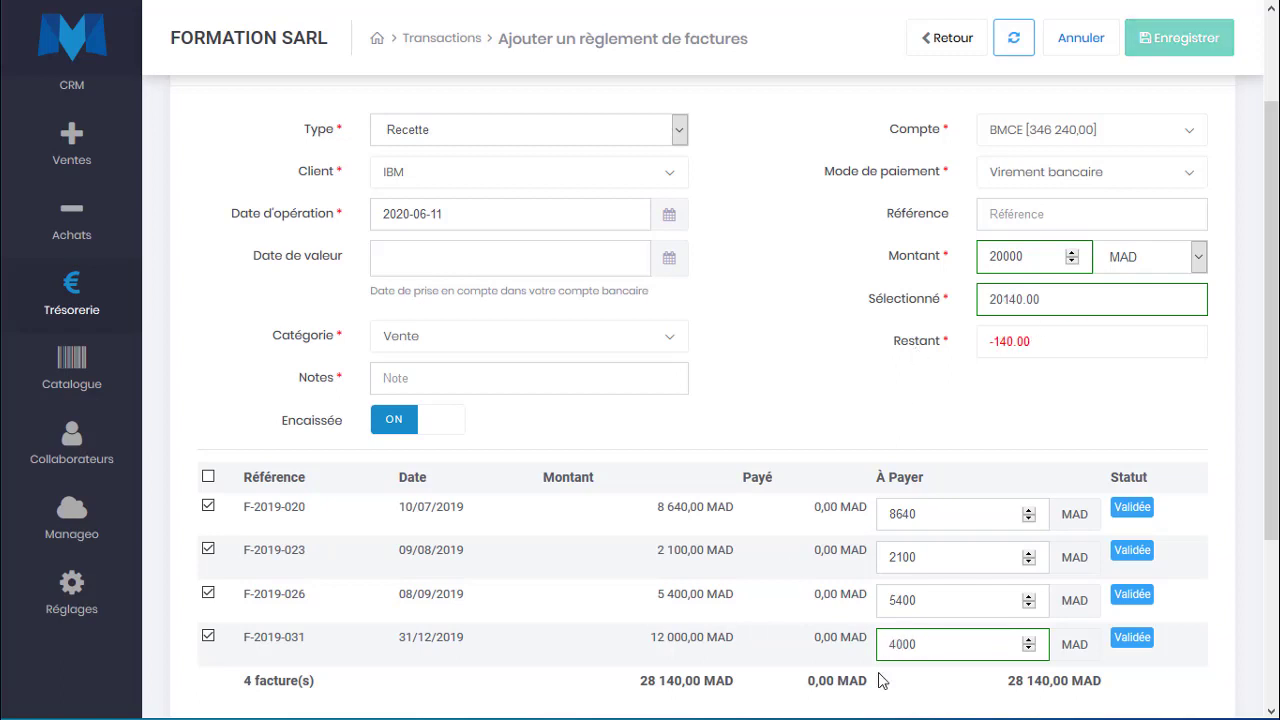
drag(924, 645, 881, 646)
text(10)
click(873, 379)
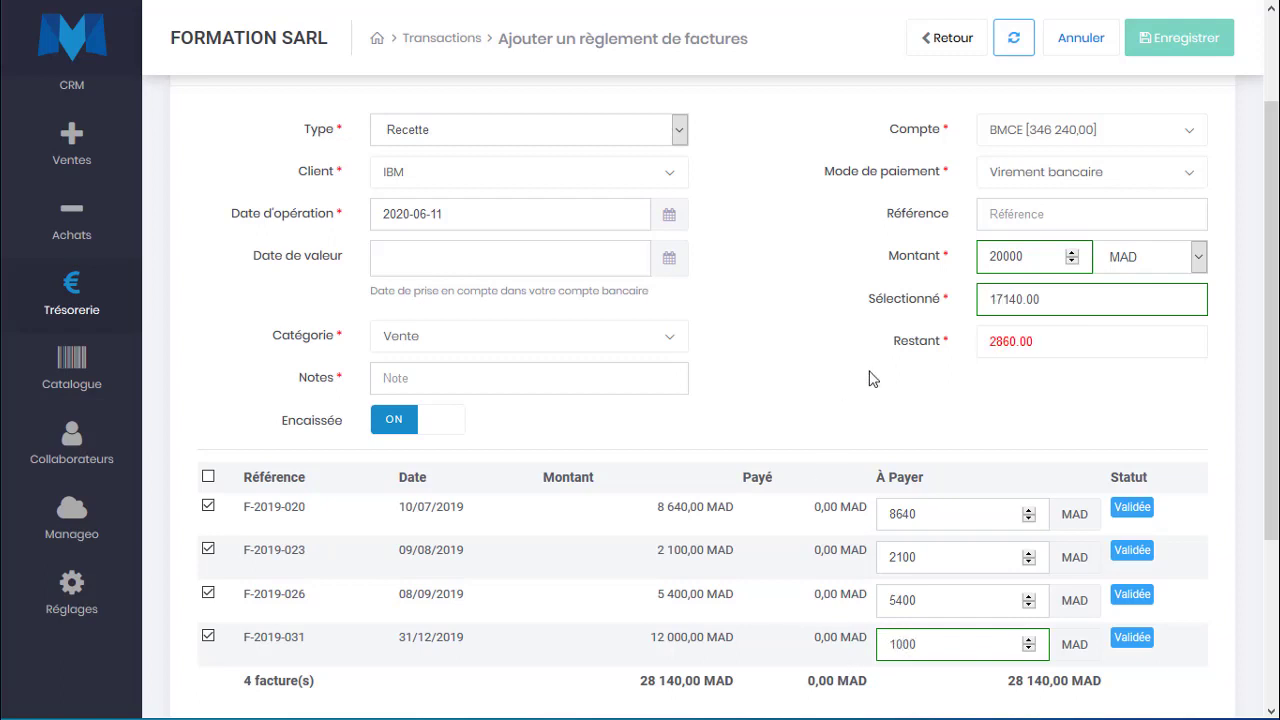
click(1036, 340)
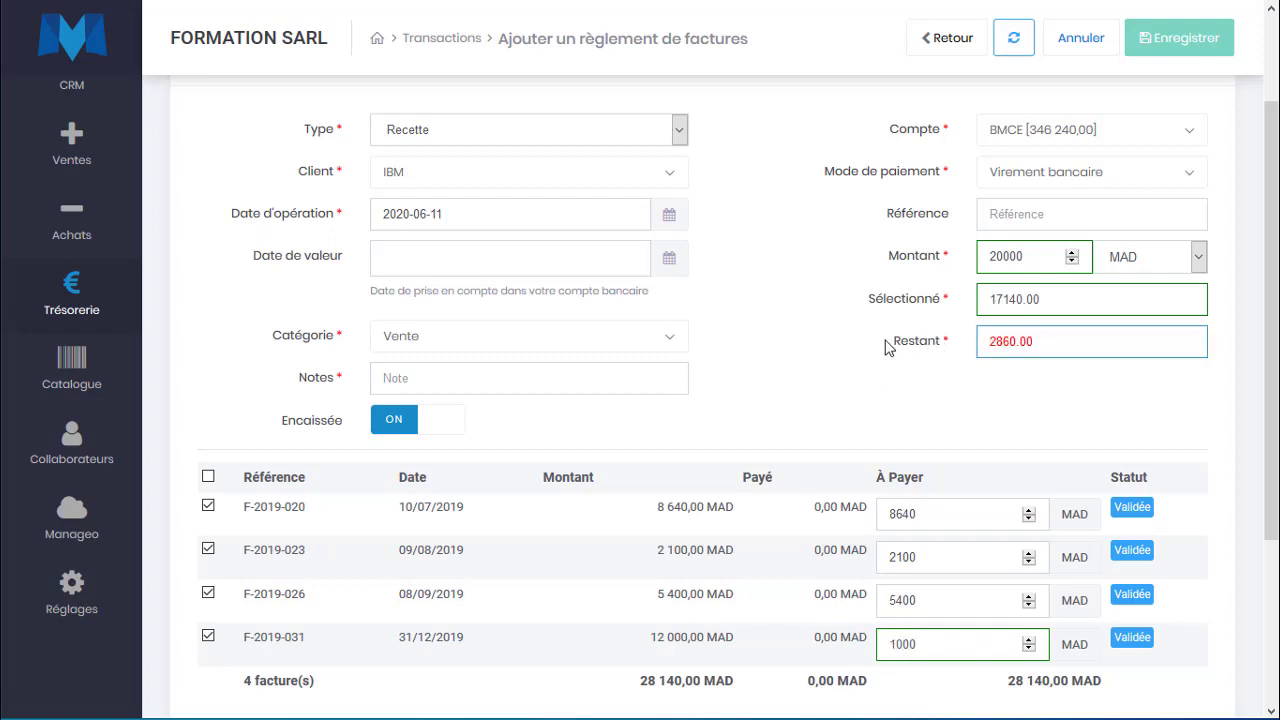
click(1157, 52)
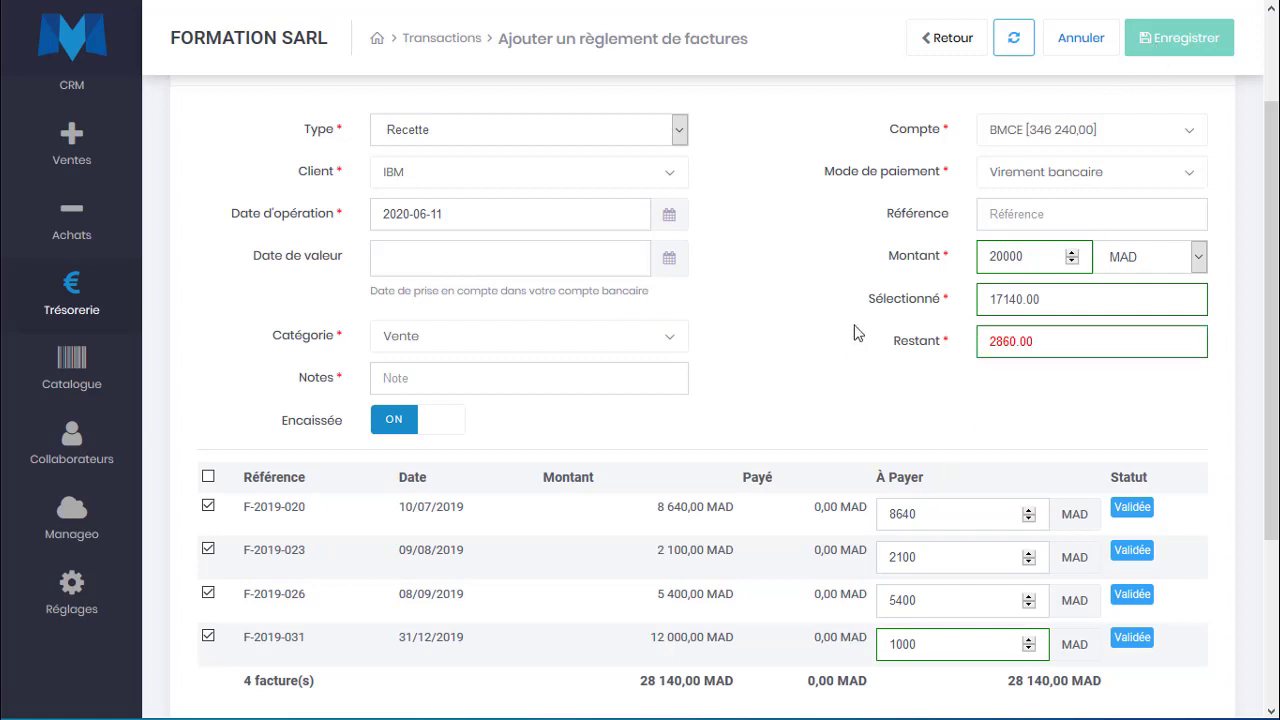
- Compare the selected and remaining amounts with the payment total, and set the amount to pay on F-2019-031 back to 3860 MAD
double_click(1008, 298)
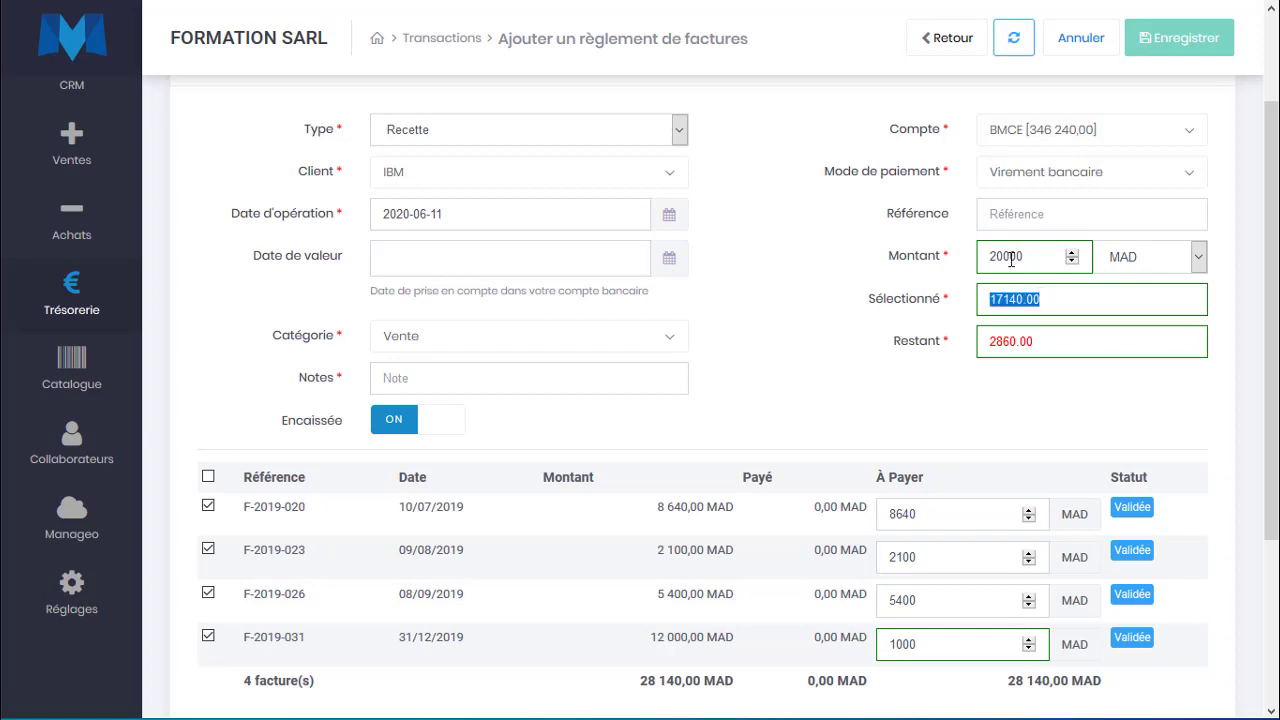
double_click(1026, 257)
drag(985, 342, 1042, 345)
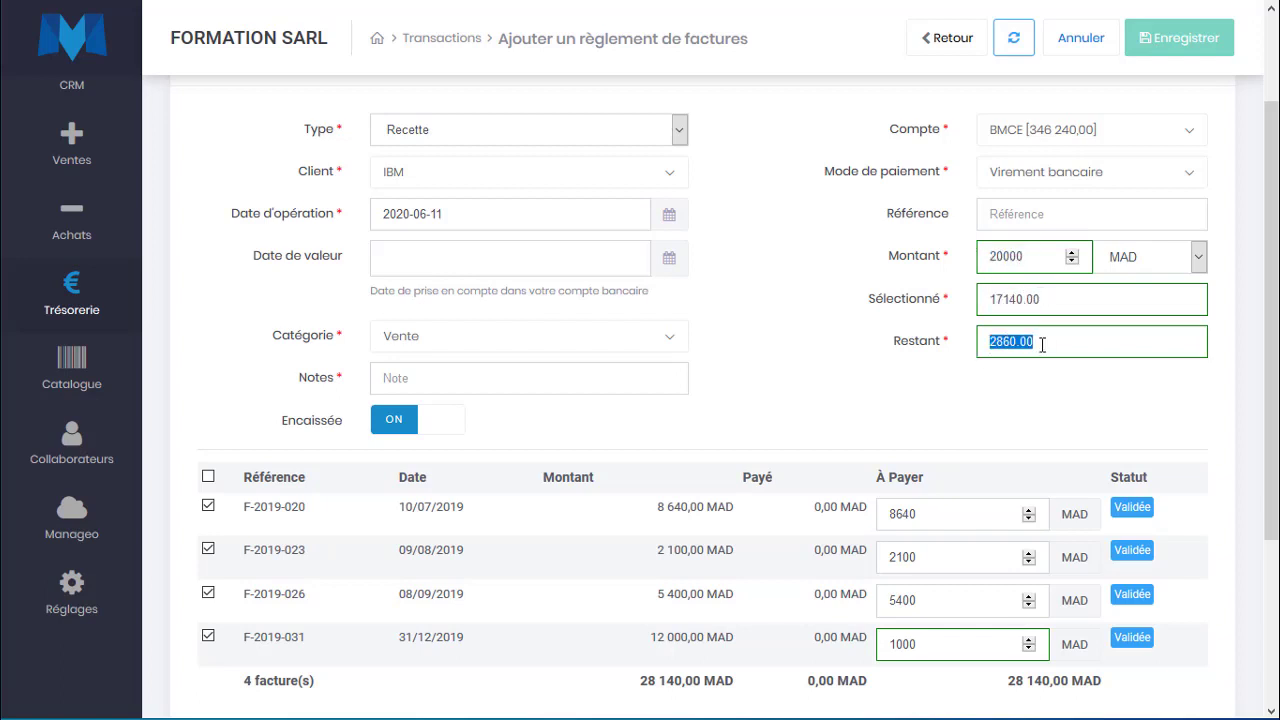
drag(916, 644, 795, 637)
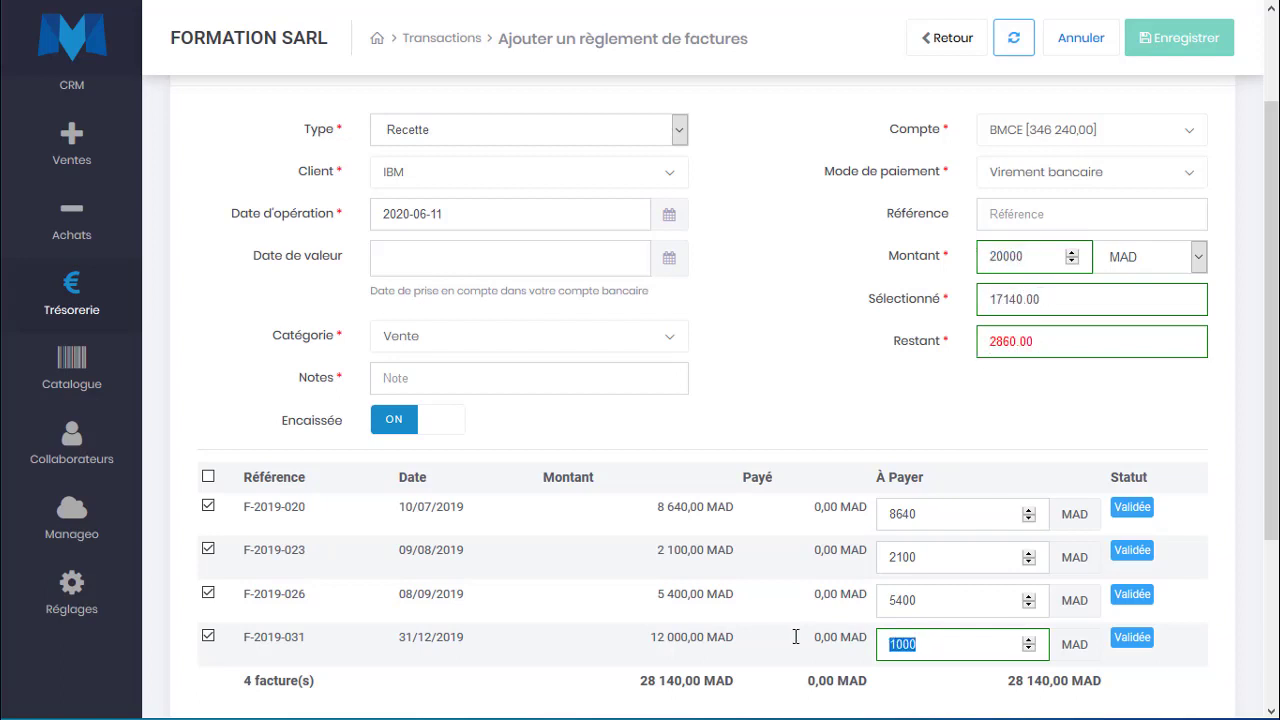
text(3860)
click(808, 447)
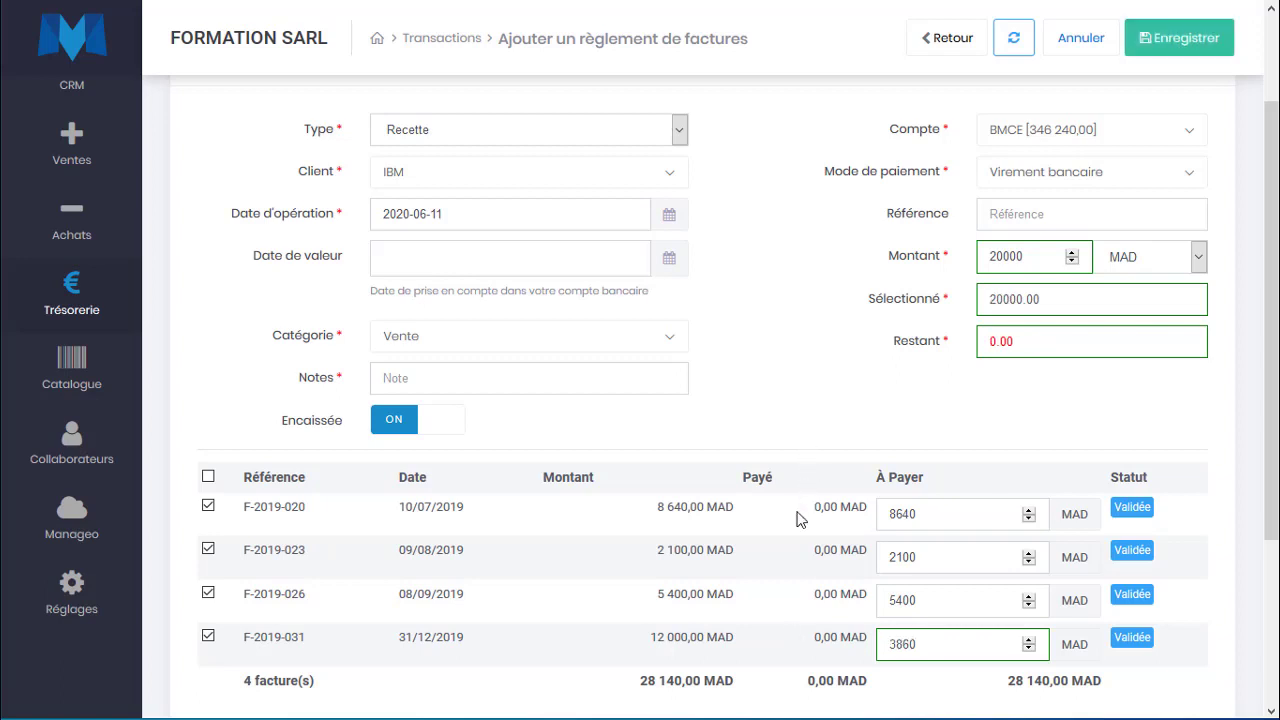
- Review the amounts allocated to the four IBM invoices and the notes on what saving the payment will do
drag(390, 514, 789, 614)
click(660, 637)
drag(927, 648, 862, 646)
drag(254, 506, 879, 605)
drag(280, 636, 866, 641)
scroll(866, 641, down, 2)
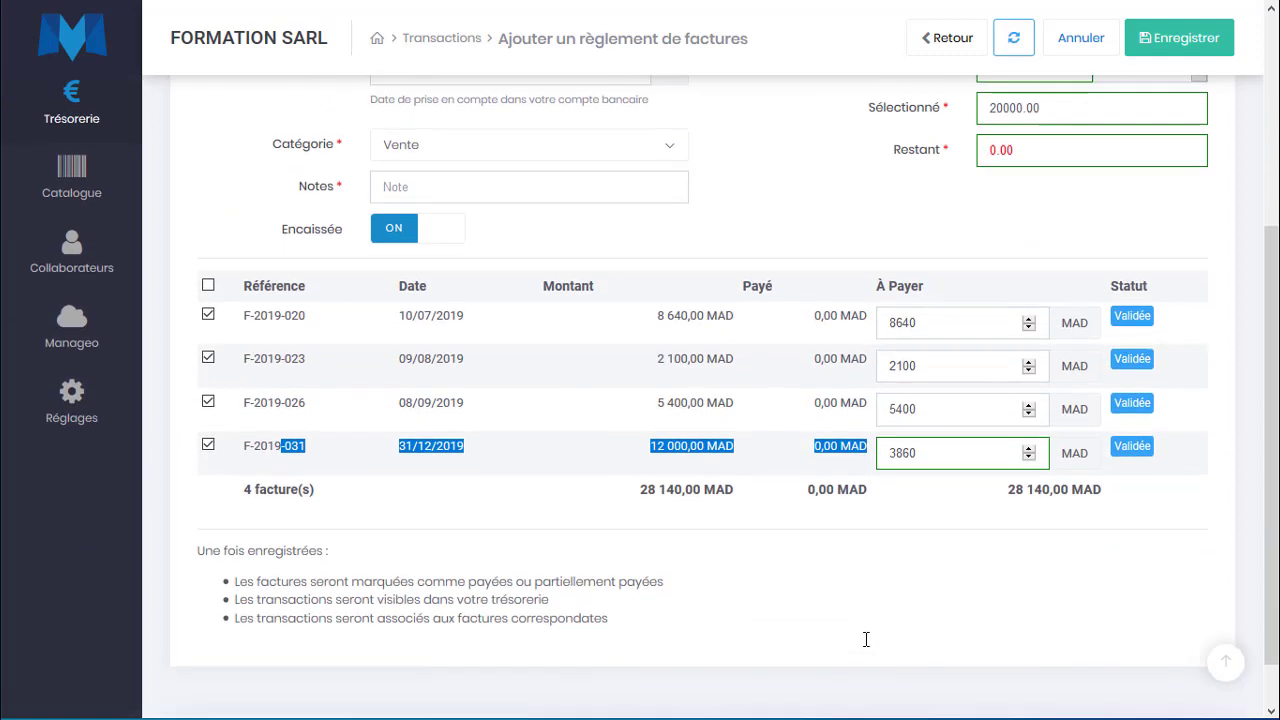
- Enter "régularisation" as the payment's note and save the grouped payment
scroll(866, 641, up, 3)
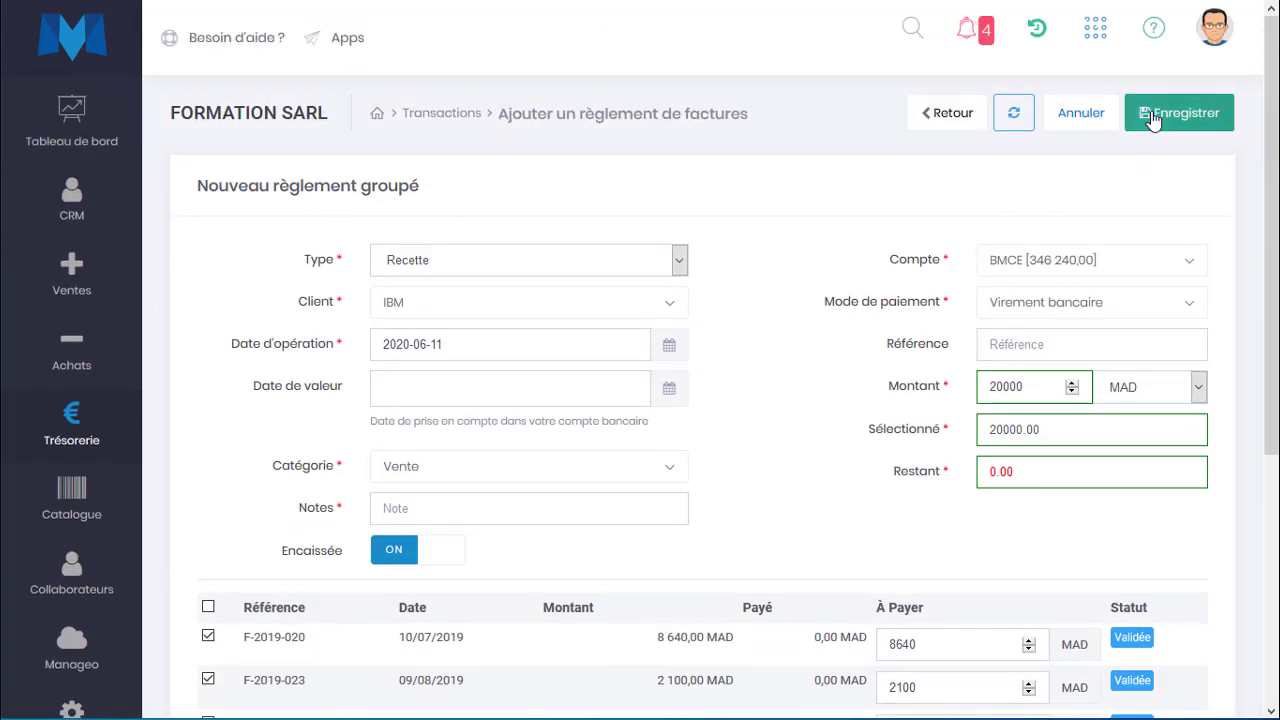
click(1152, 119)
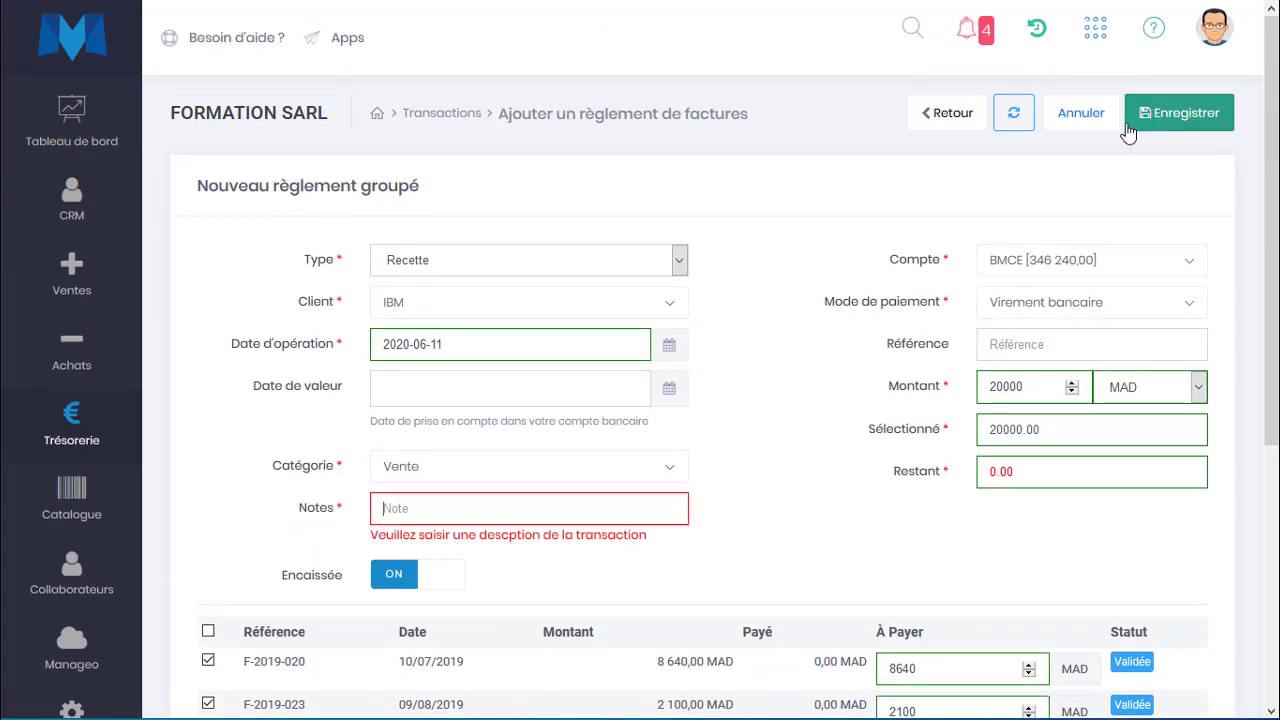
click(450, 506)
text(r)
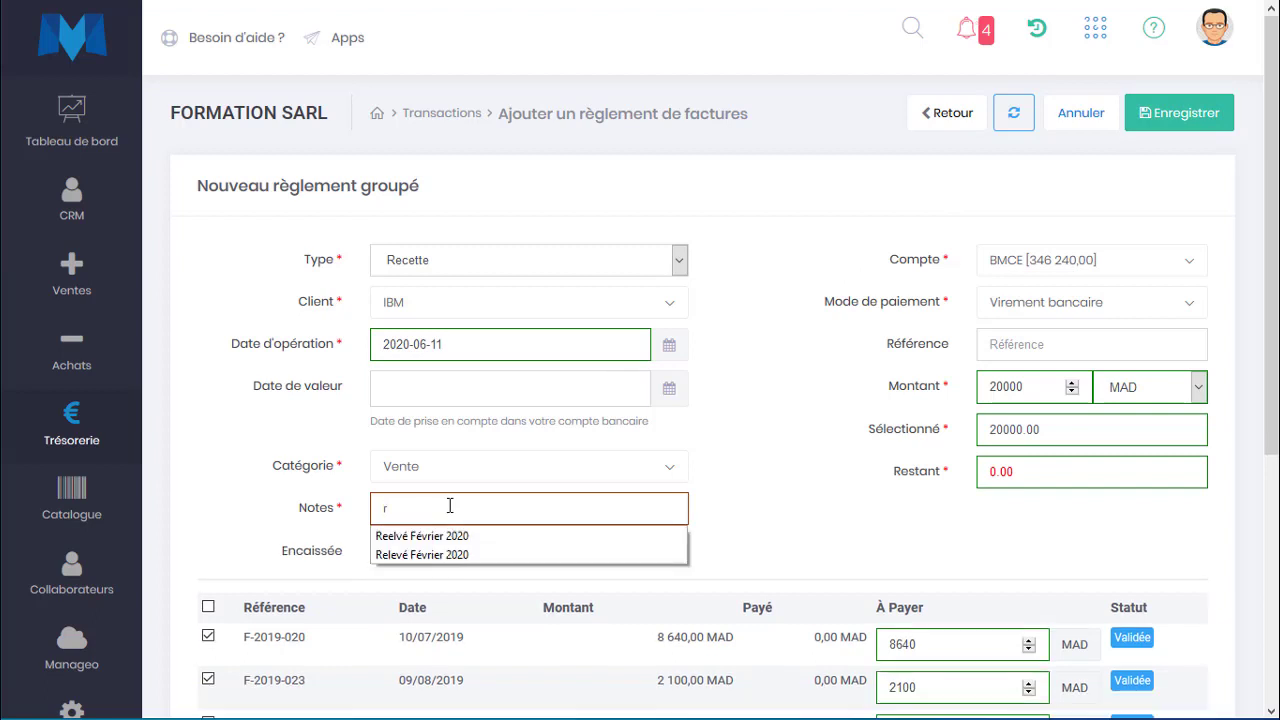
text(églement)
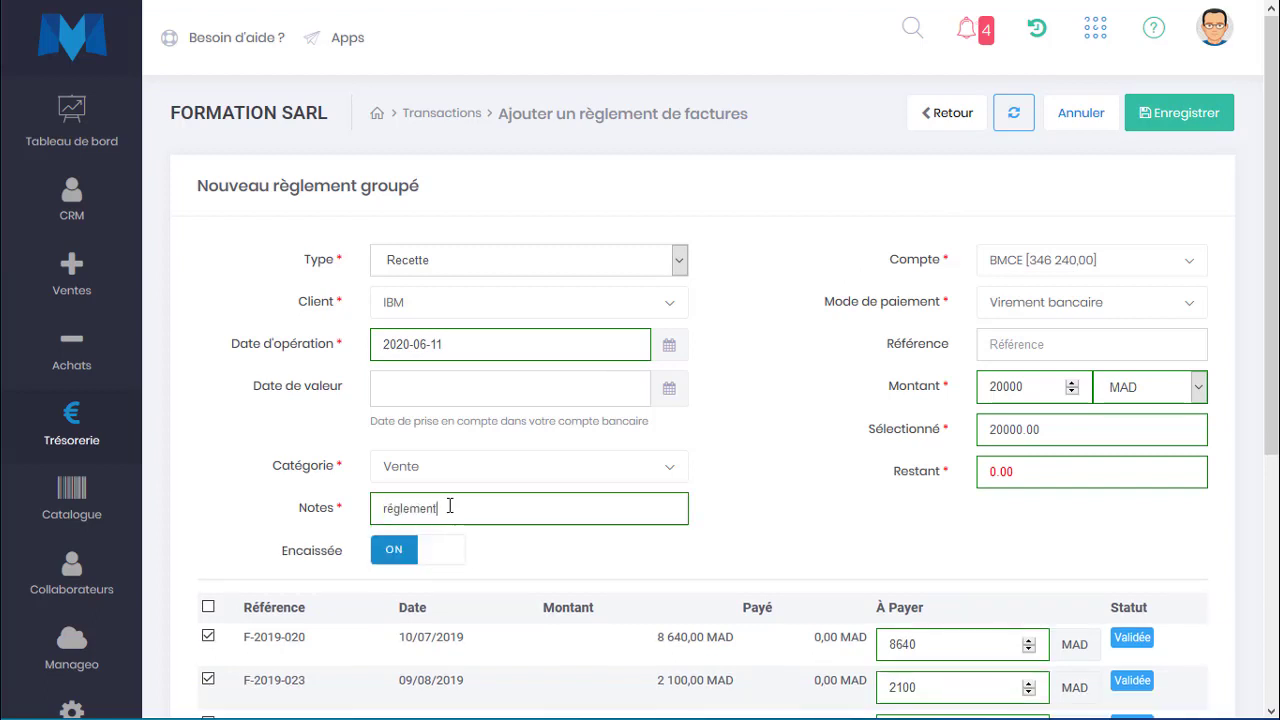
double_click(450, 507)
text(rég)
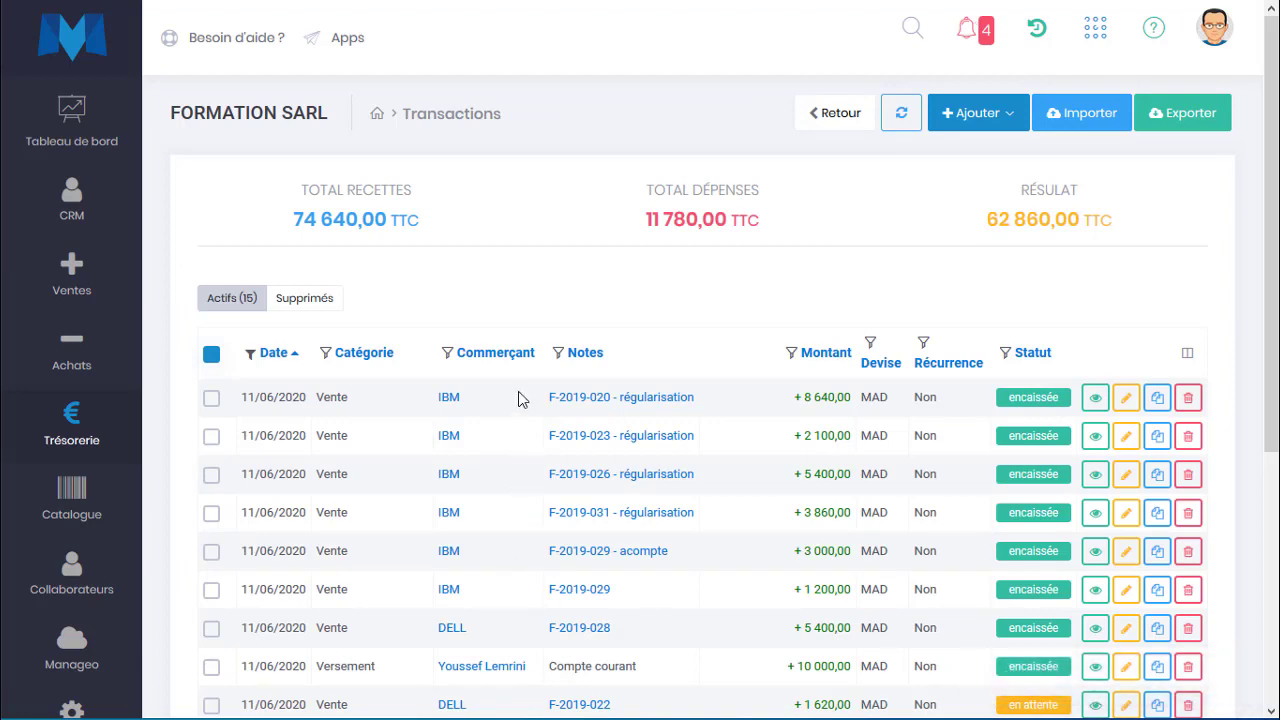
- Review the four IBM régularisation transactions and their amounts, and open invoice F-2019-031 from its transaction
drag(518, 398, 716, 528)
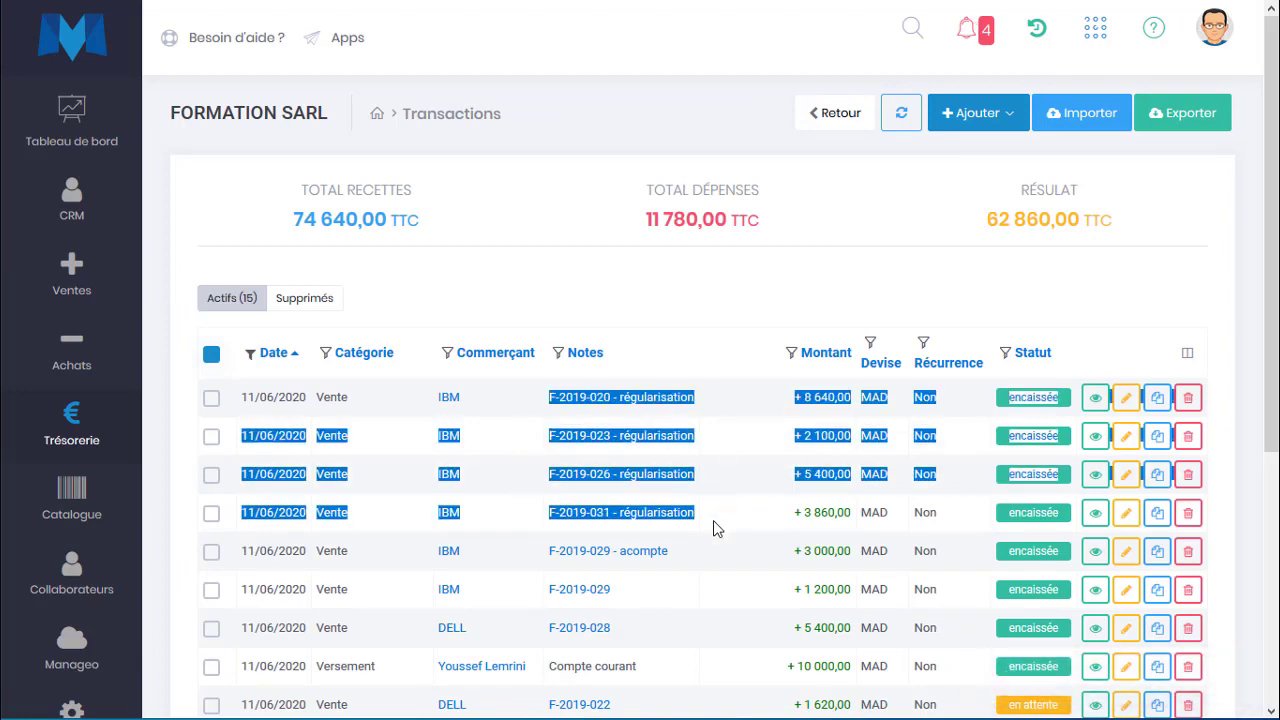
drag(779, 407, 886, 516)
click(731, 514)
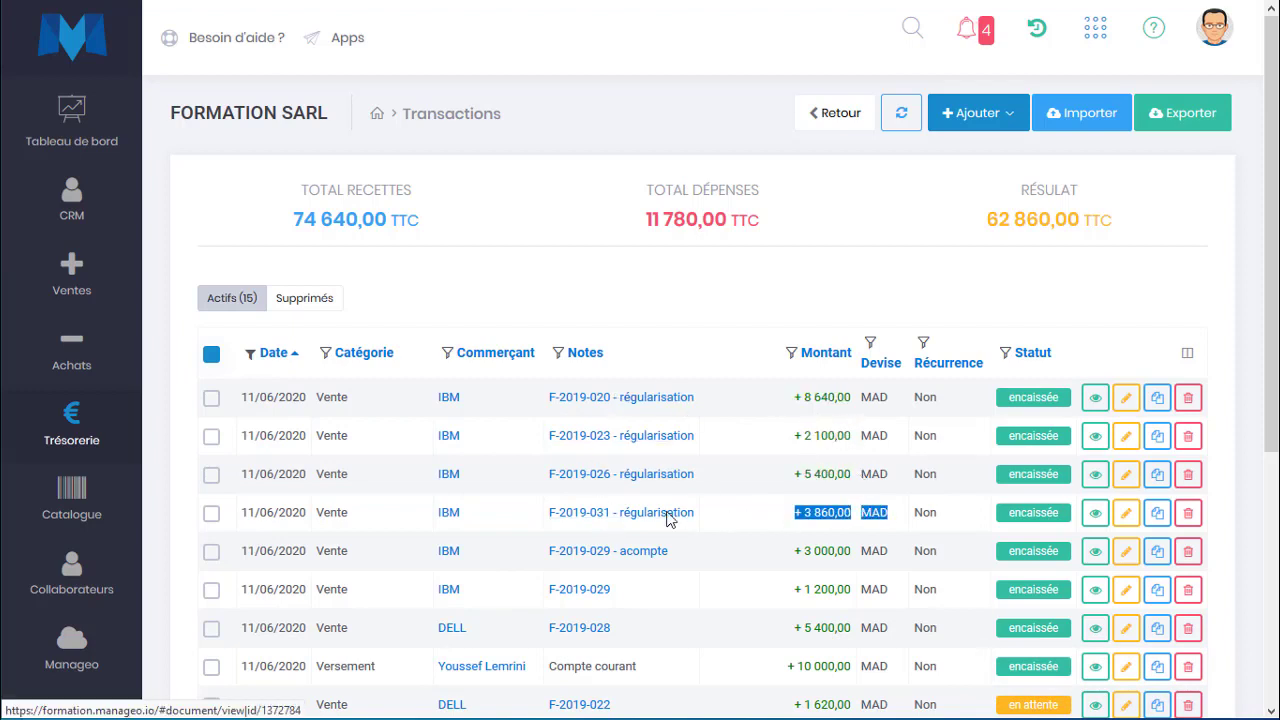
click(616, 516)
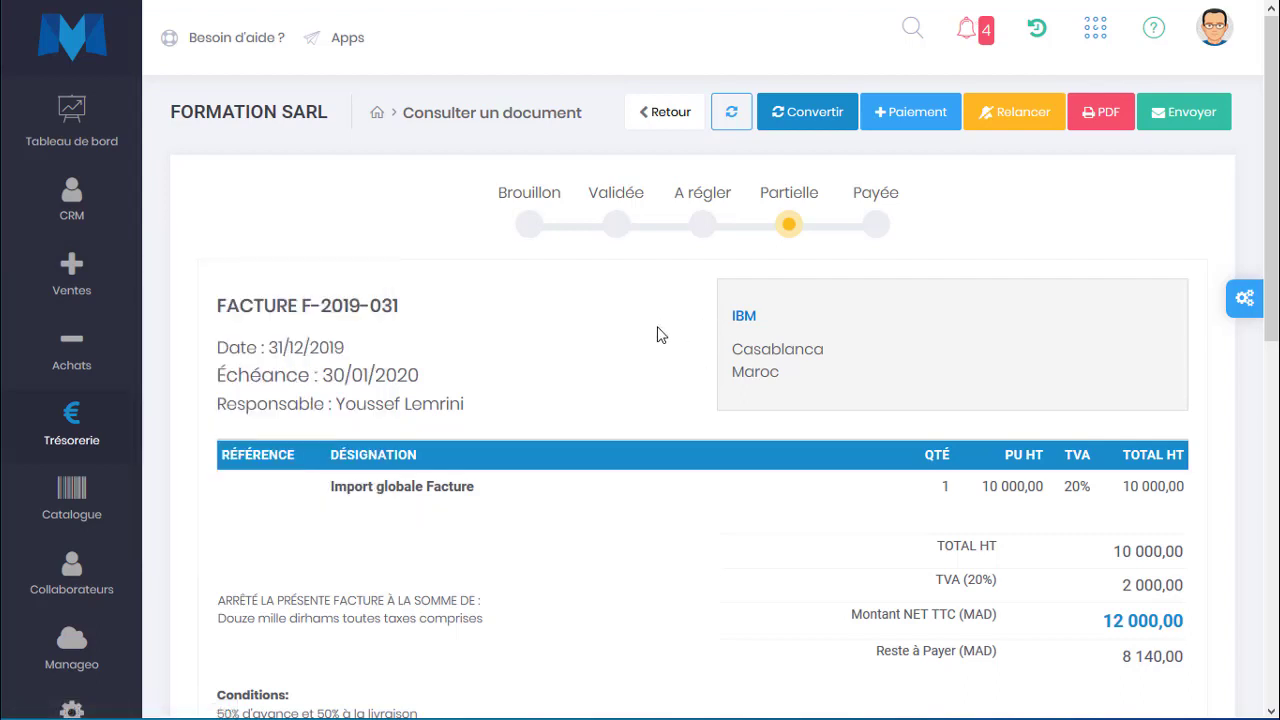
- Open IBM's client account from the invoice and display its list of sales invoices
mouse_move(38, 264)
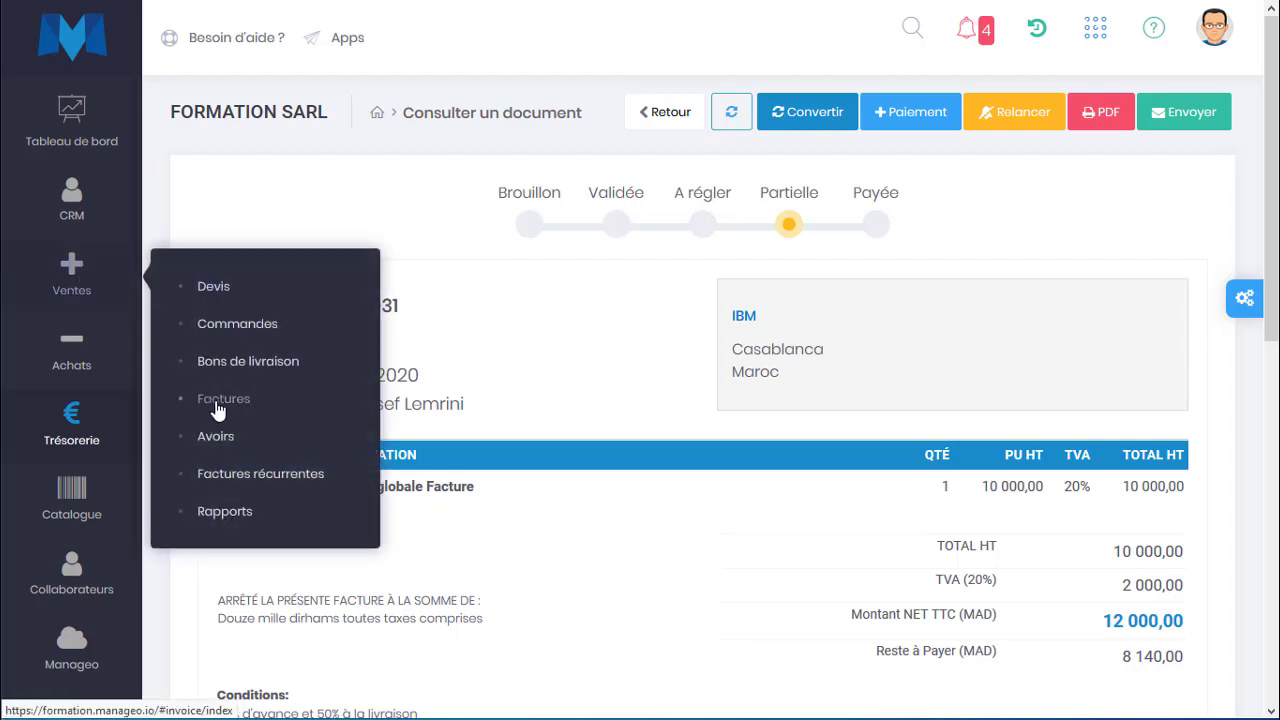
click(745, 318)
scroll(785, 420, down, 3)
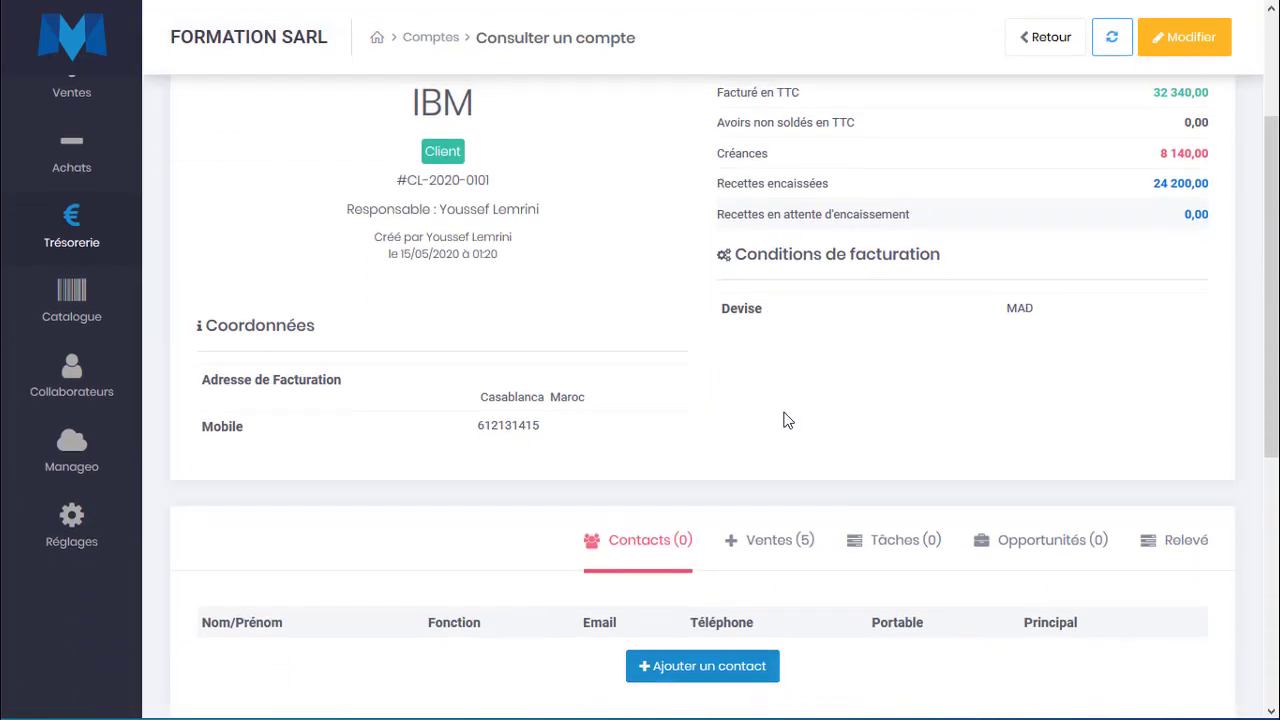
scroll(785, 420, down, 3)
click(798, 279)
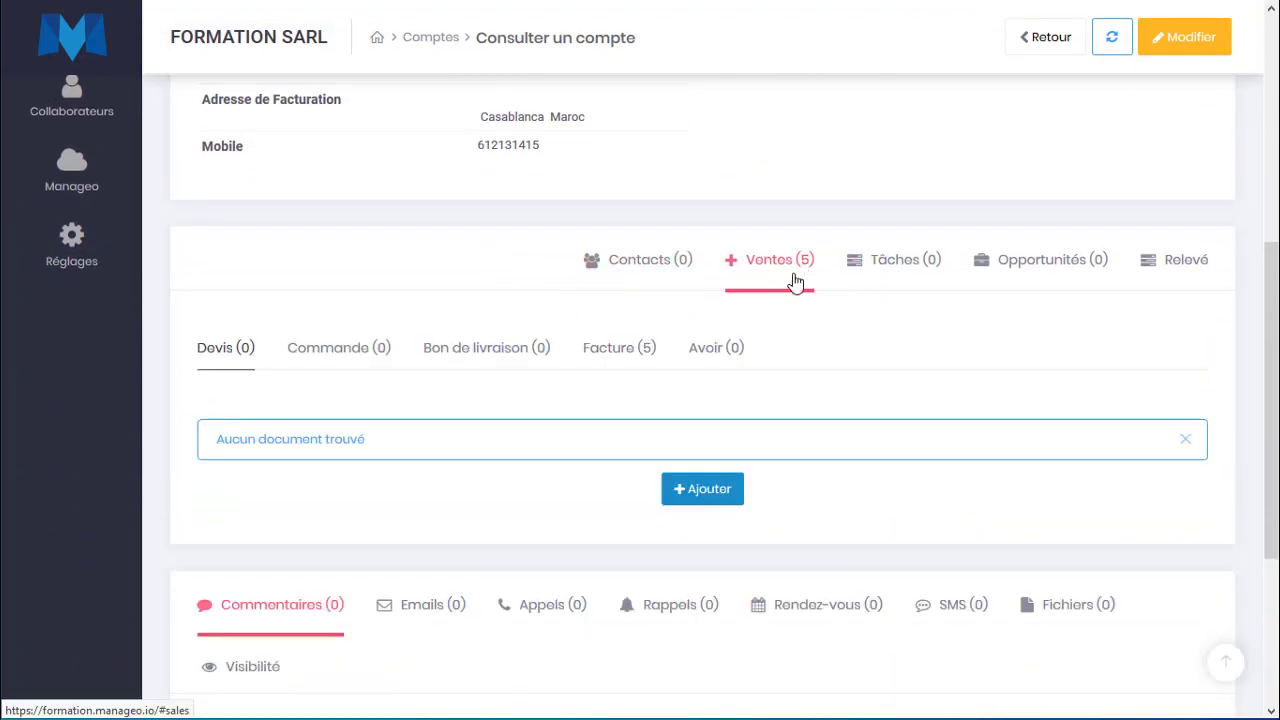
click(633, 358)
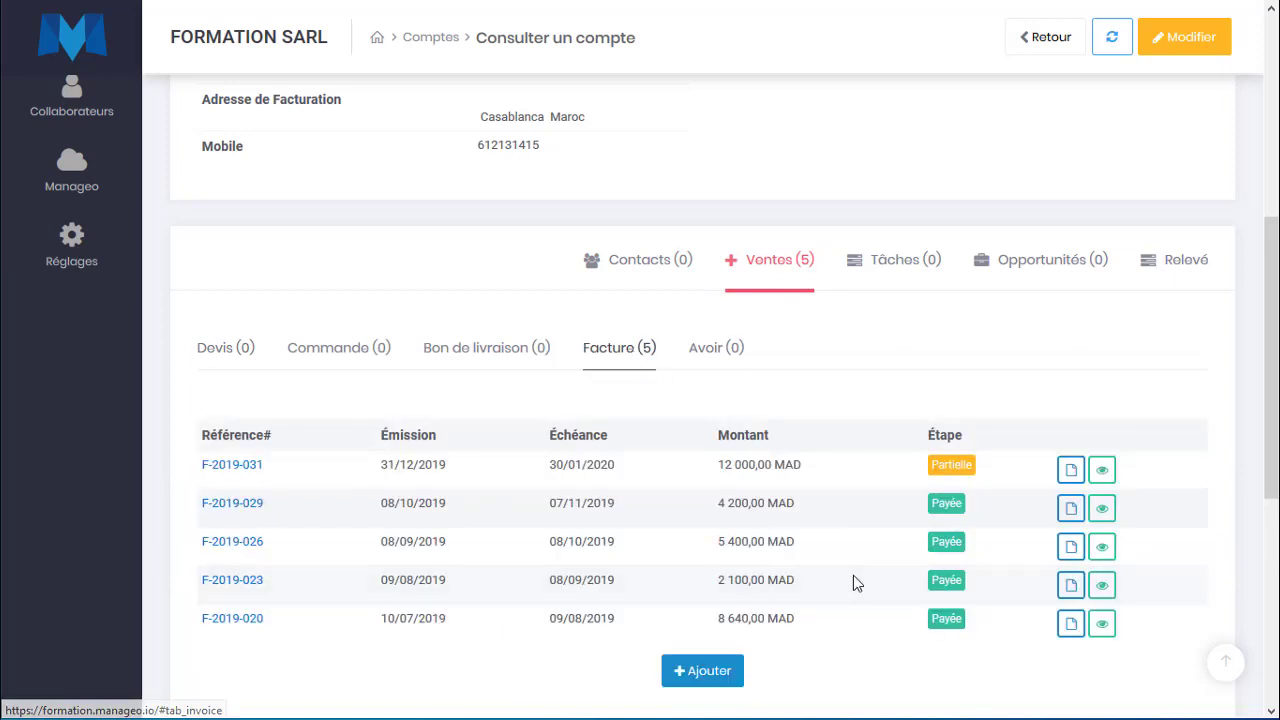
- Check the payment stage of each IBM invoice and the amount of F-2019-031
drag(962, 639, 380, 466)
click(976, 461)
click(819, 482)
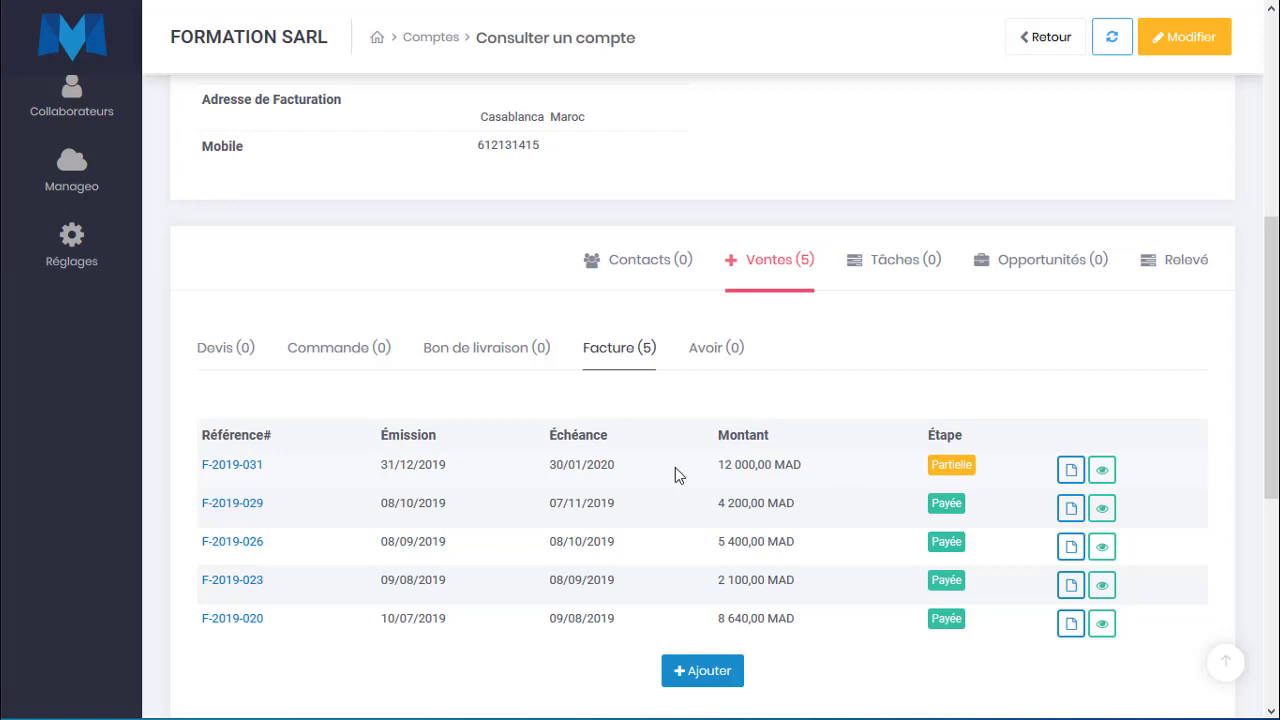
drag(718, 466, 769, 465)
click(995, 485)
- View invoice F-2019-031 to check the amount still due, and return to the treasury transactions list
click(1103, 470)
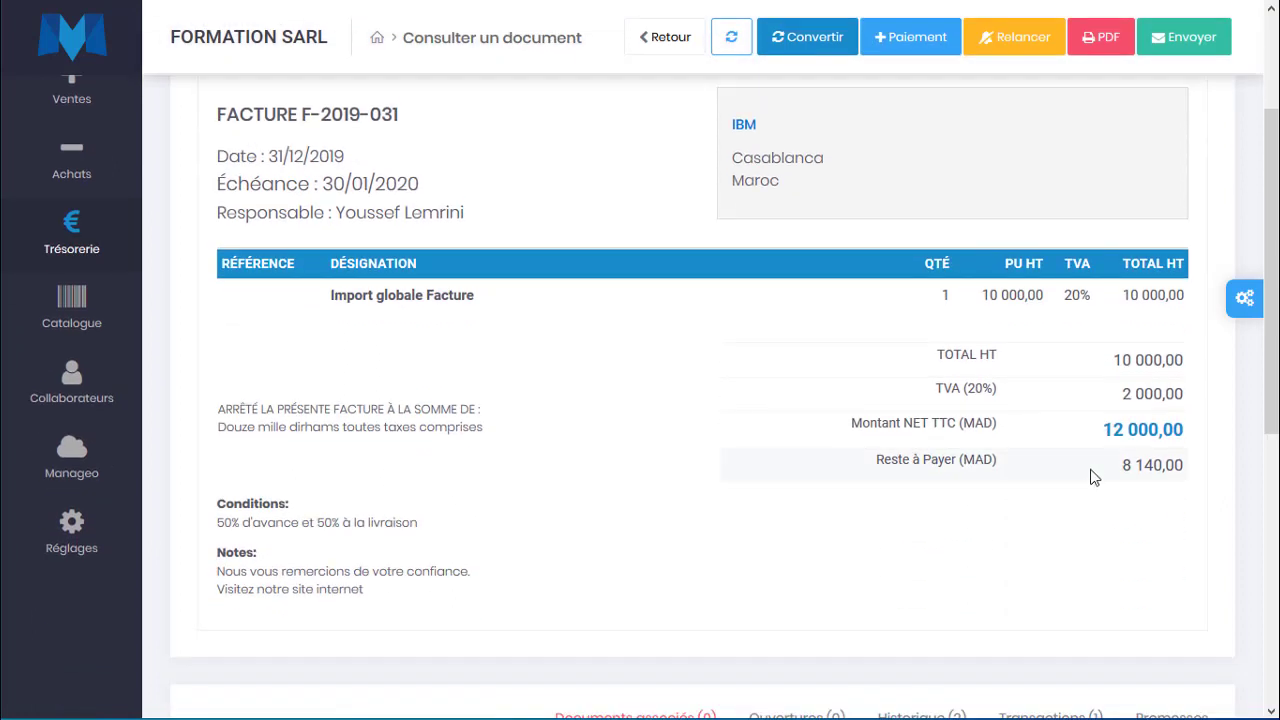
drag(1122, 466, 1177, 465)
click(818, 533)
scroll(818, 533, up, 2)
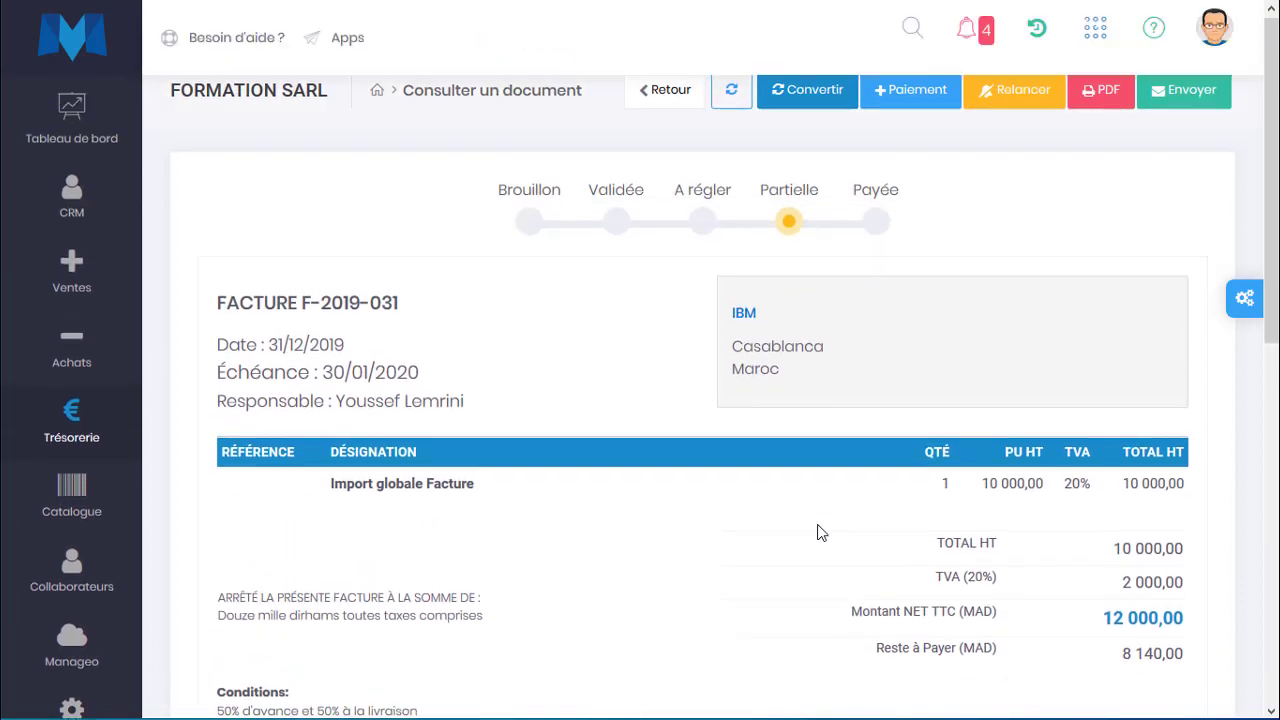
mouse_move(86, 447)
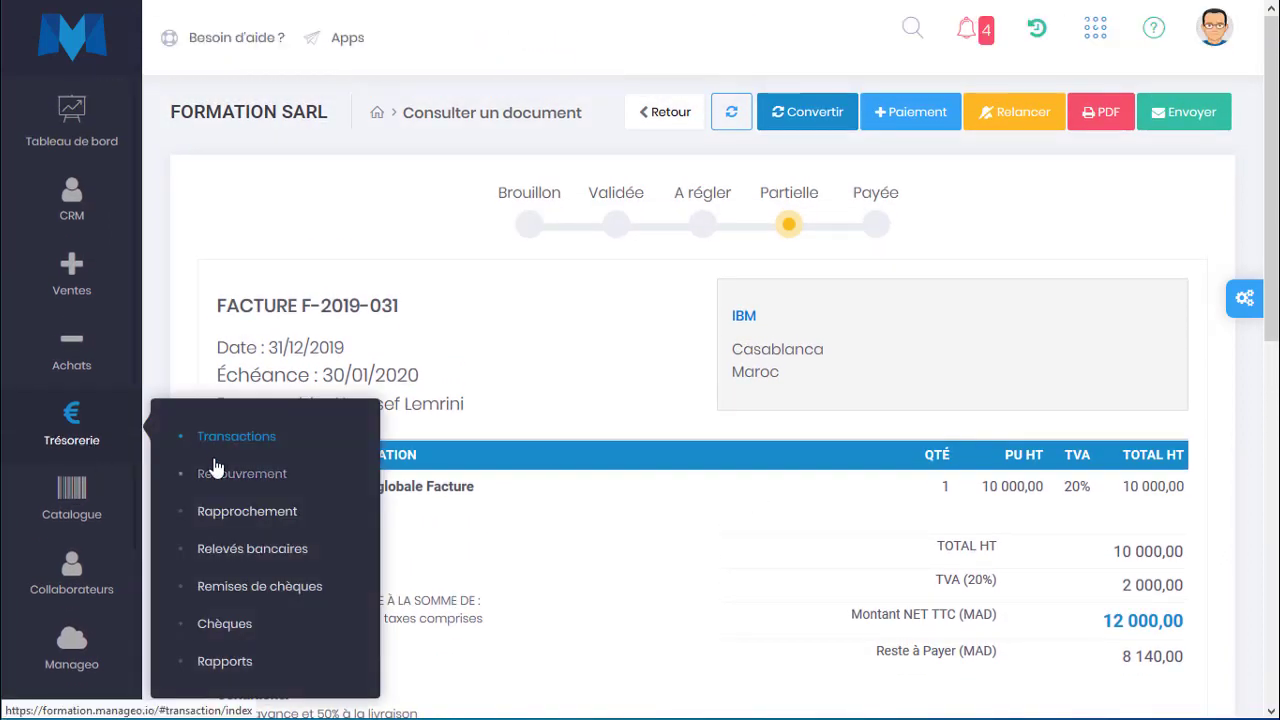
click(293, 468)
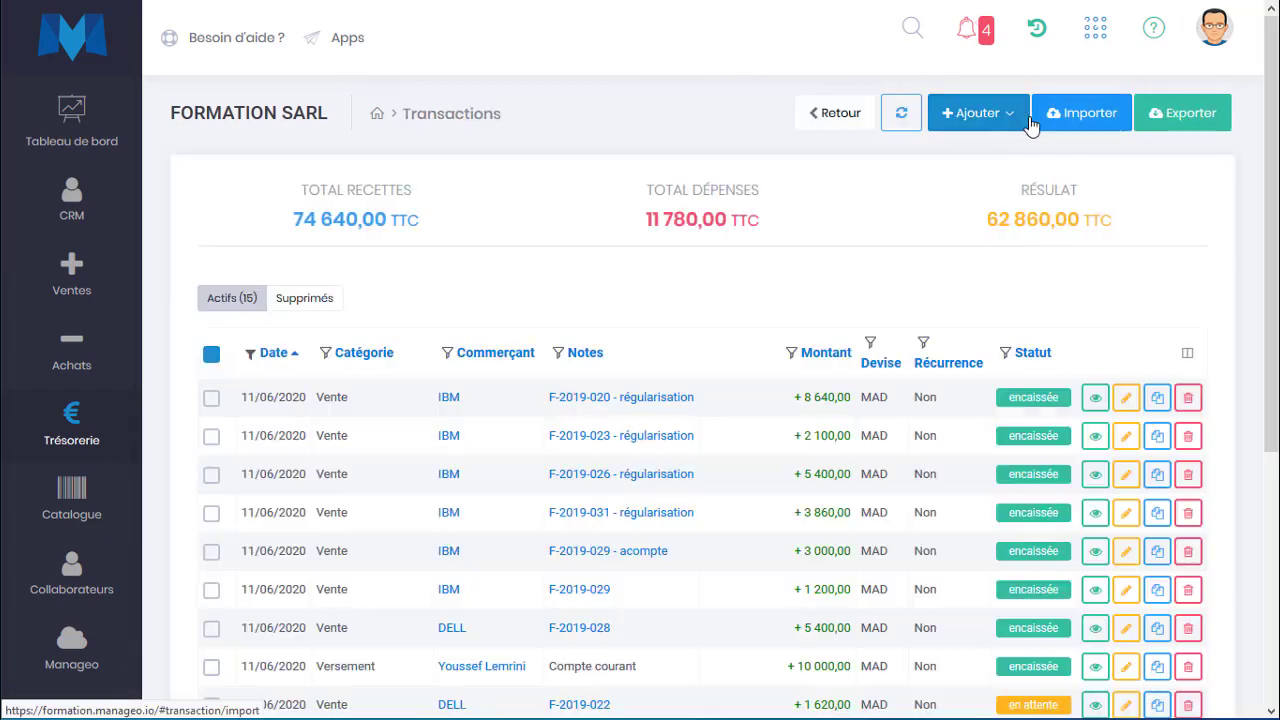
- Start a new grouped invoice settlement of type Dépense for the supplier ADA SERVICES
click(951, 126)
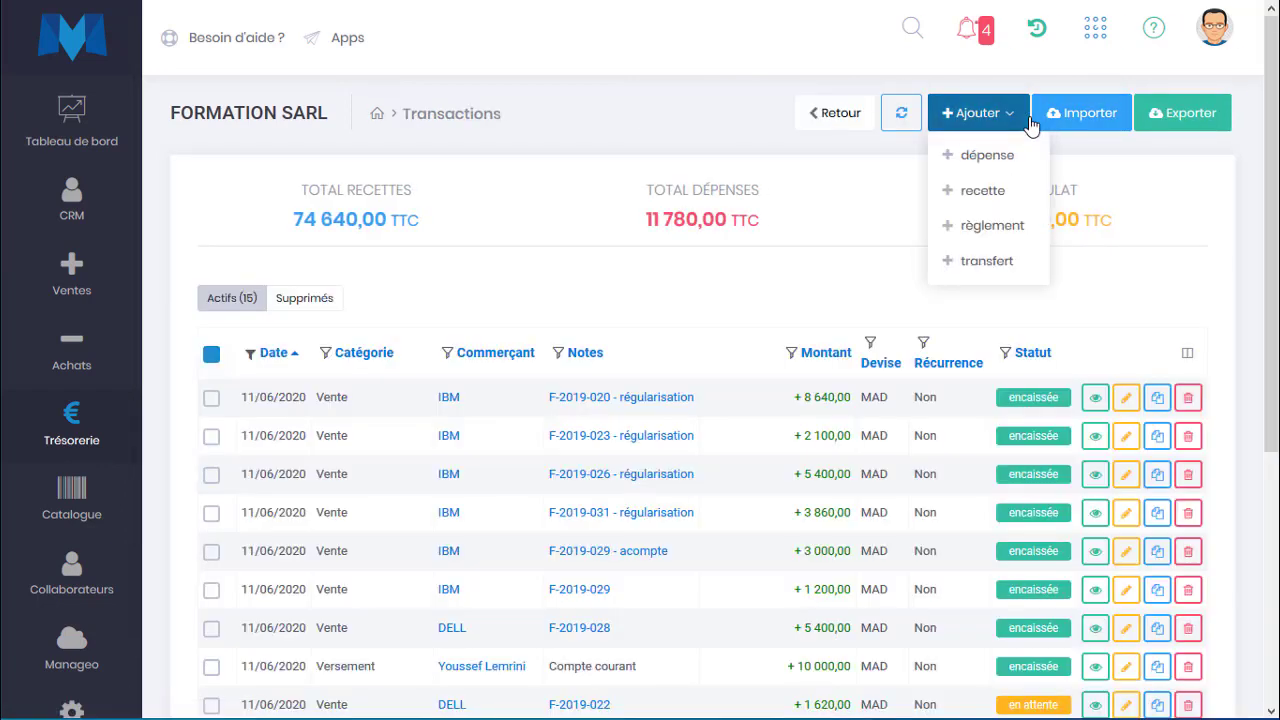
click(995, 228)
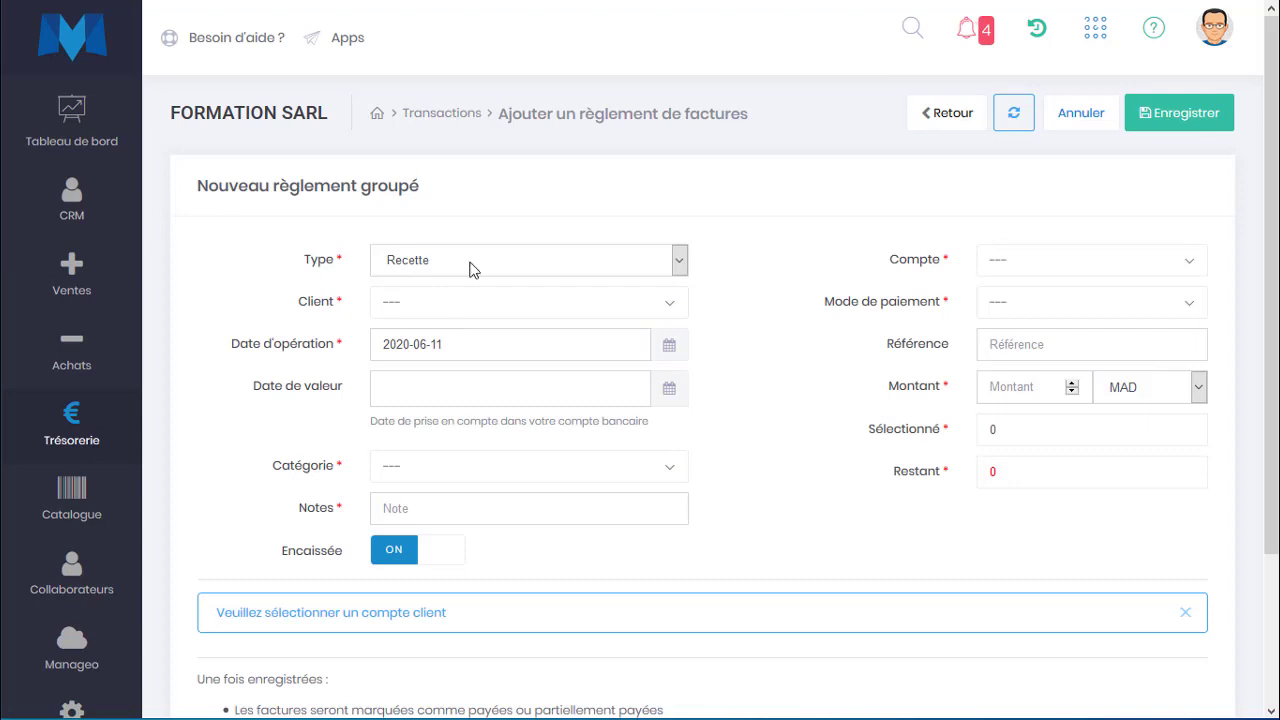
click(472, 266)
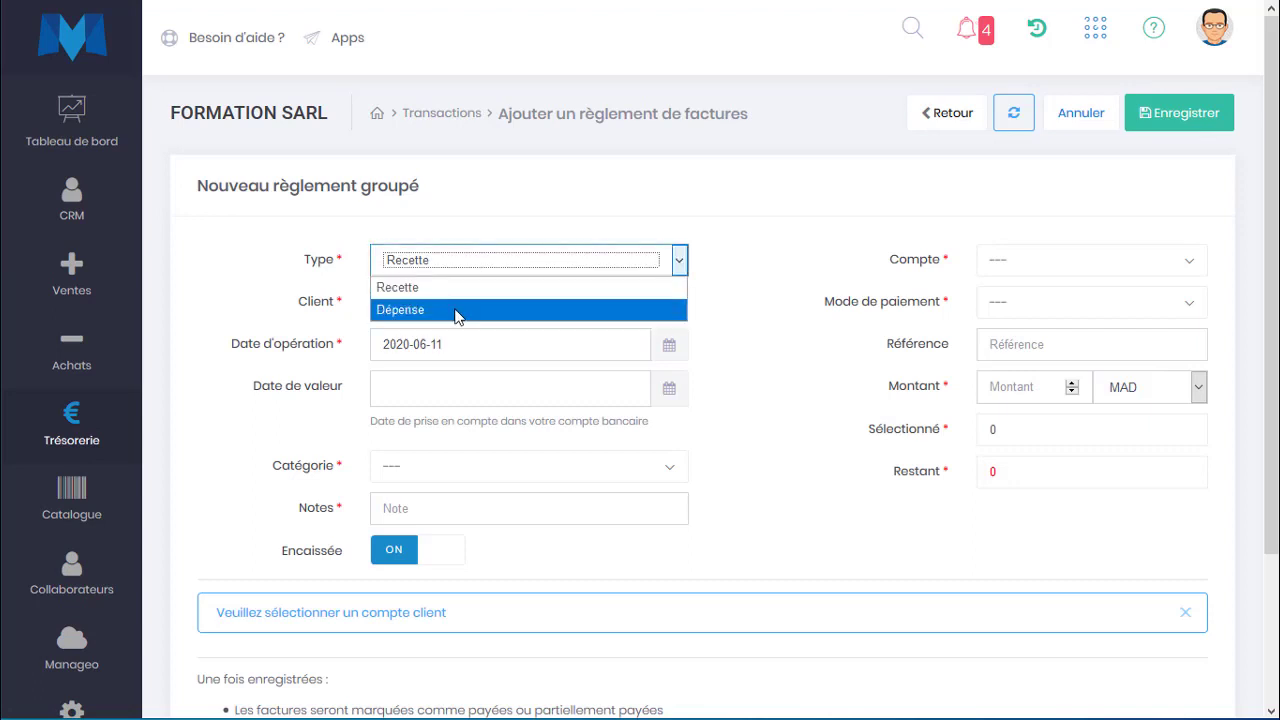
click(455, 312)
click(432, 318)
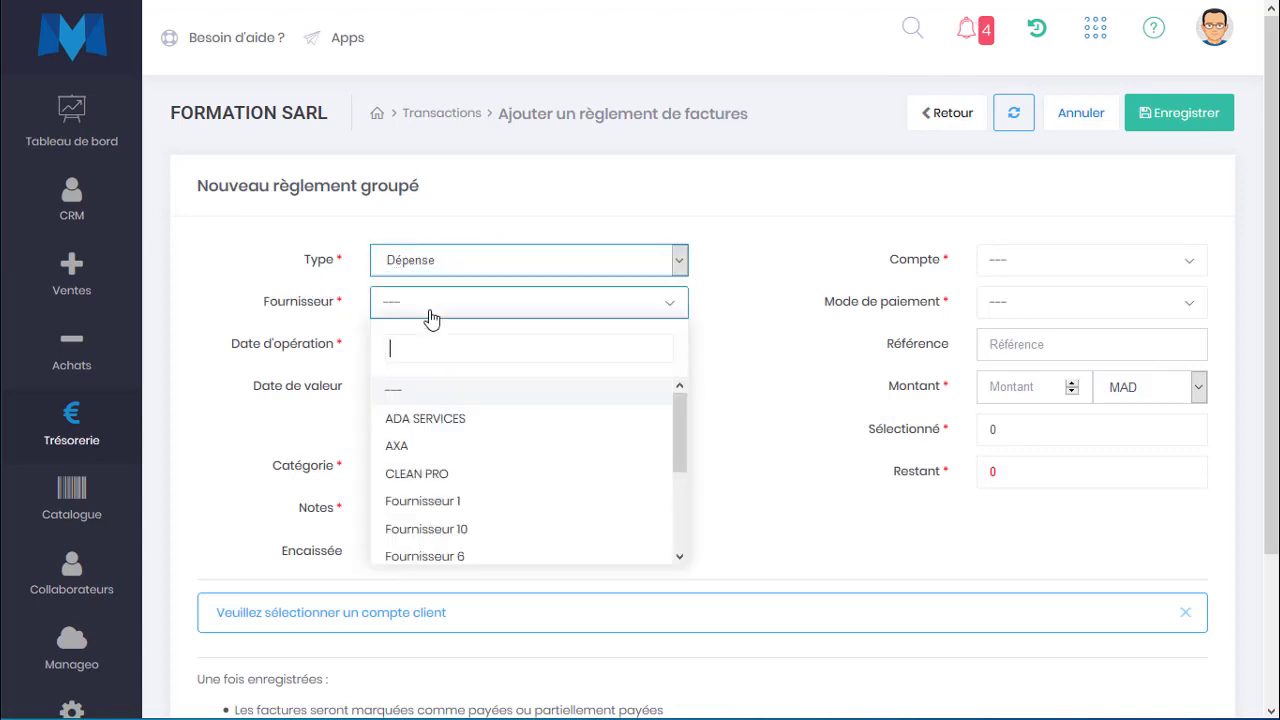
click(420, 420)
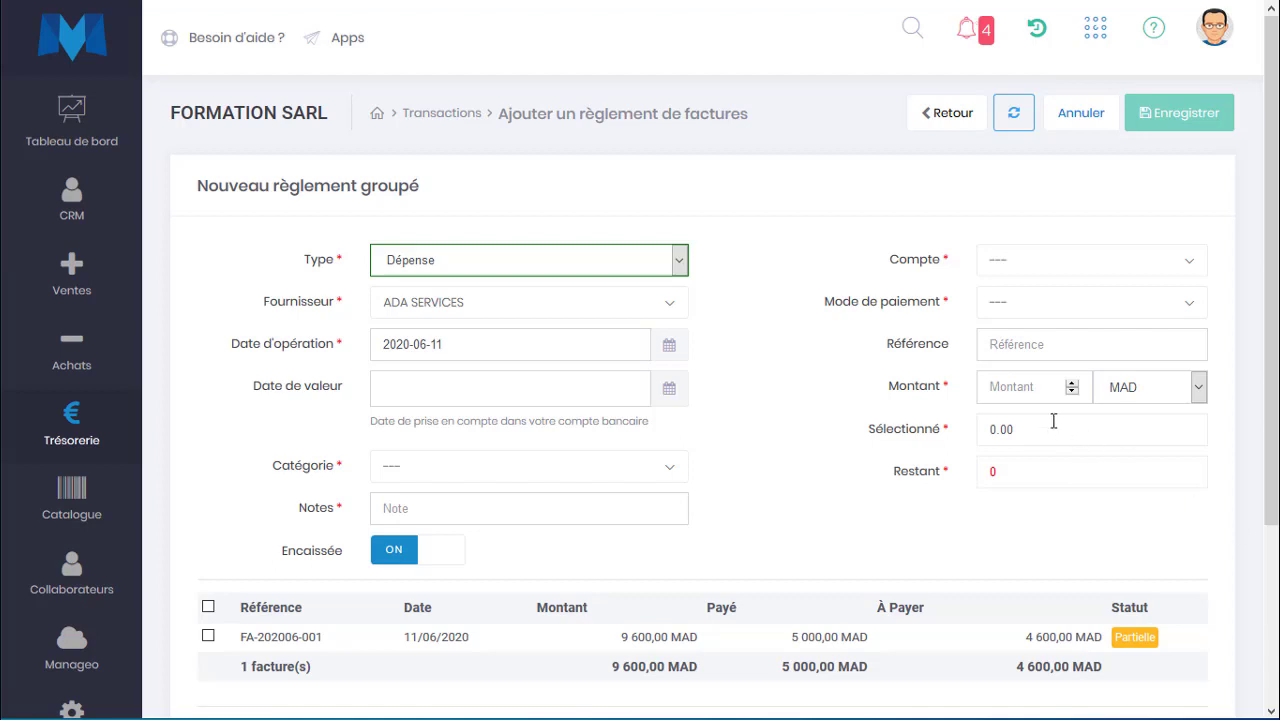
- Set the amount of the grouped supplier settlement to 50000 MAD
click(925, 432)
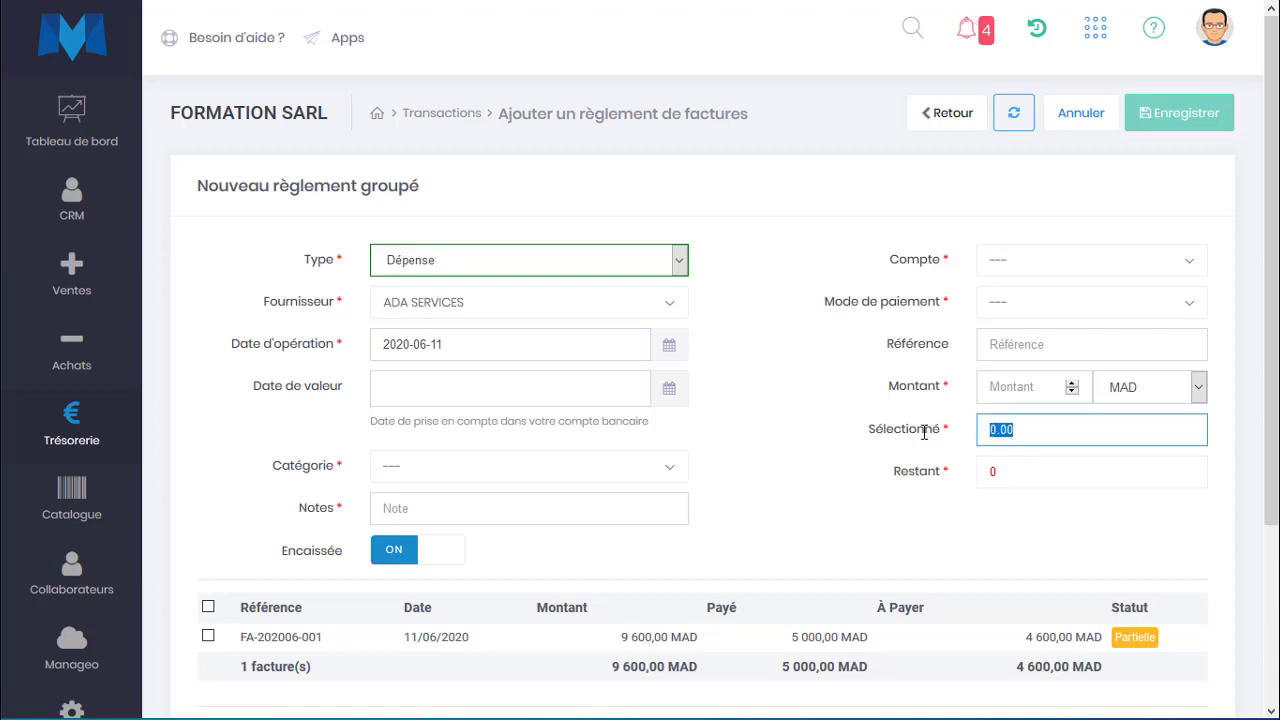
click(1047, 378)
text(50000)
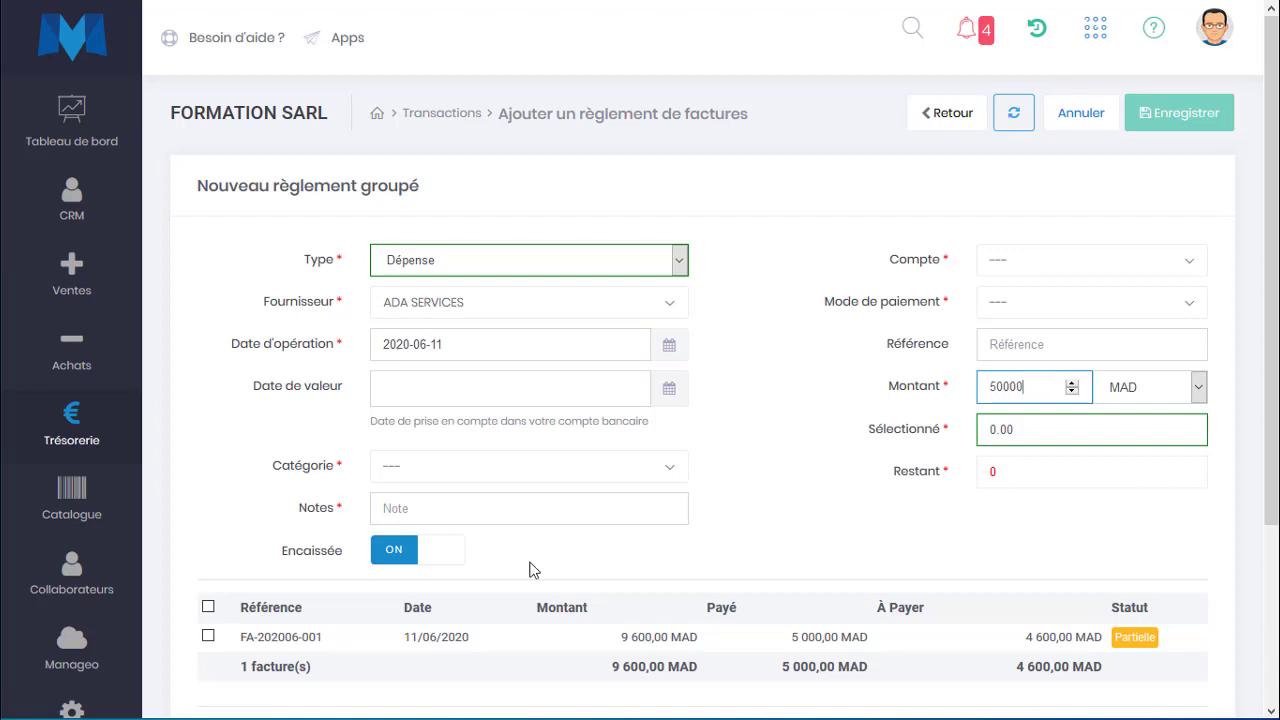
click(350, 654)
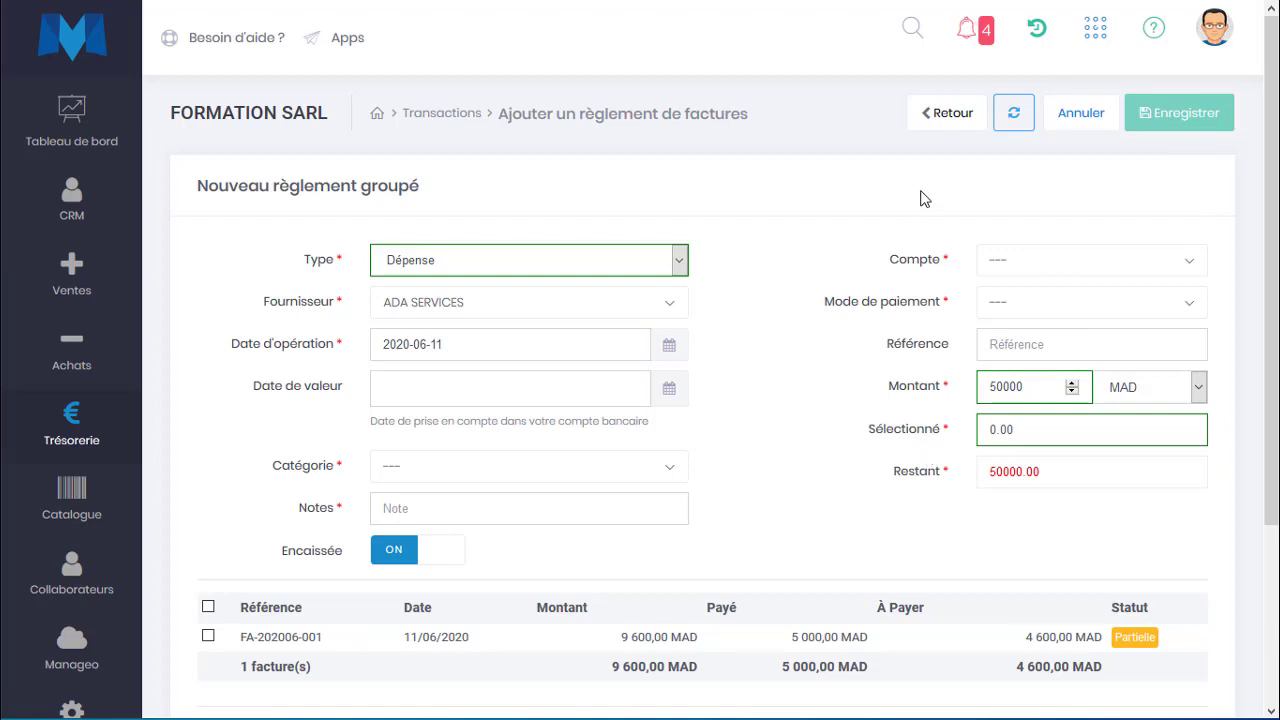
- Leave the settlement form without saving, return to the treasury transactions list and open the dashboard
mouse_move(105, 435)
click(247, 440)
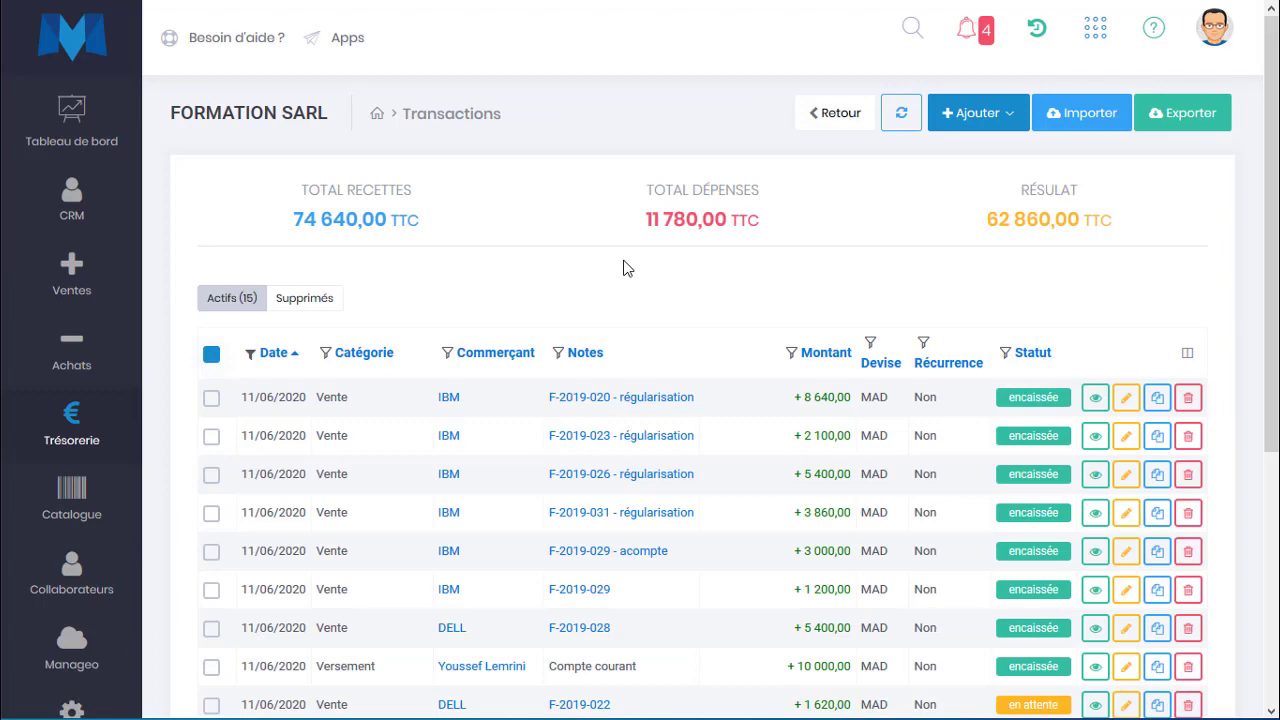
click(126, 149)
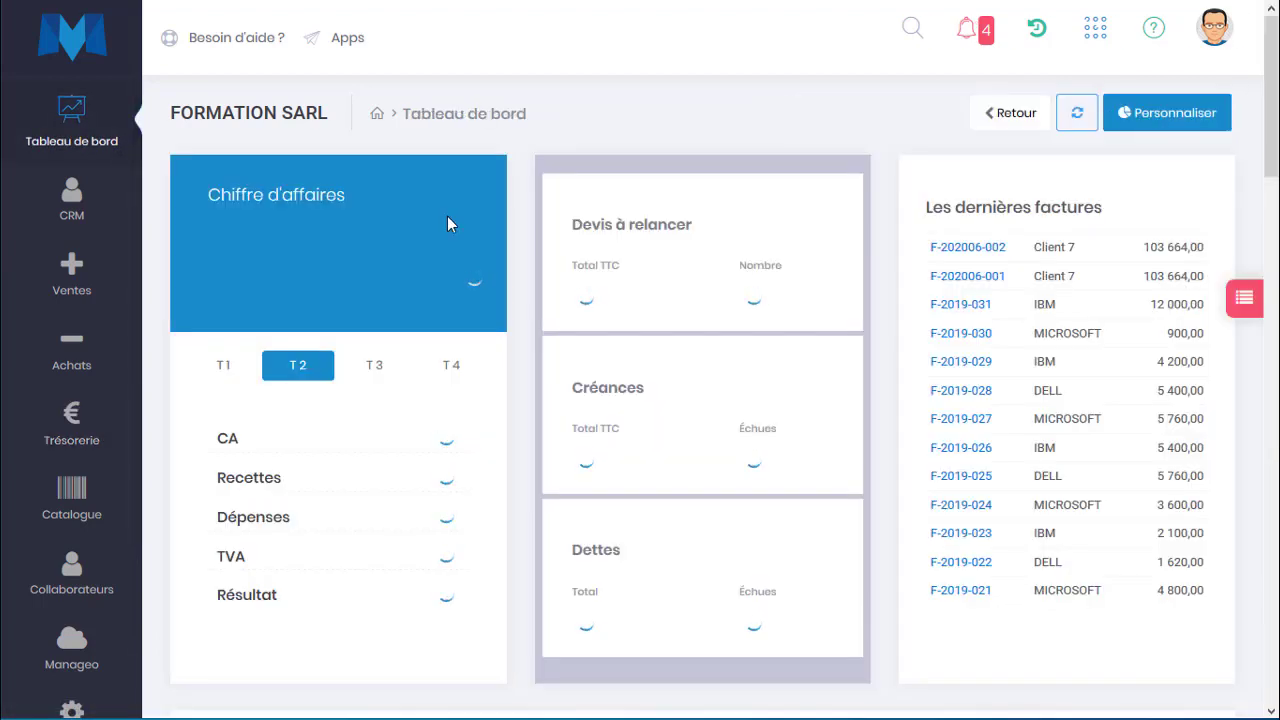